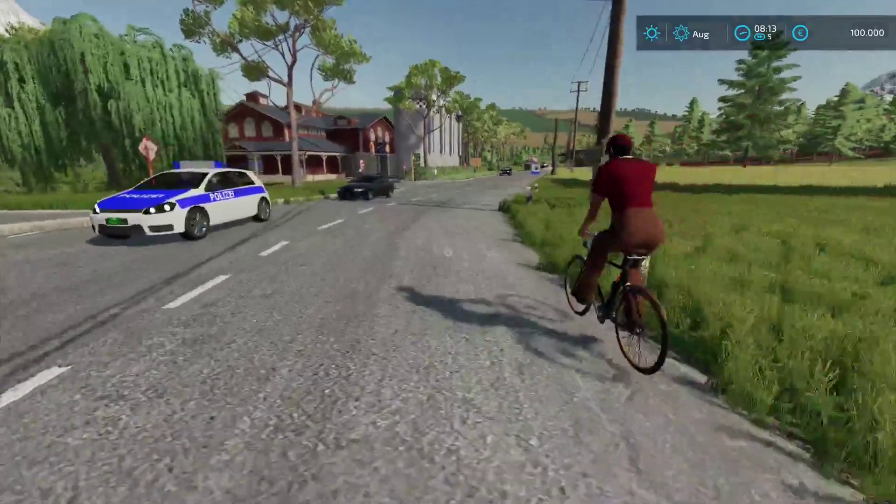
Step: Walk along the road to the red farm shop's entrance and watch the passing AI traffic
{"action": "key", "text": "w"}
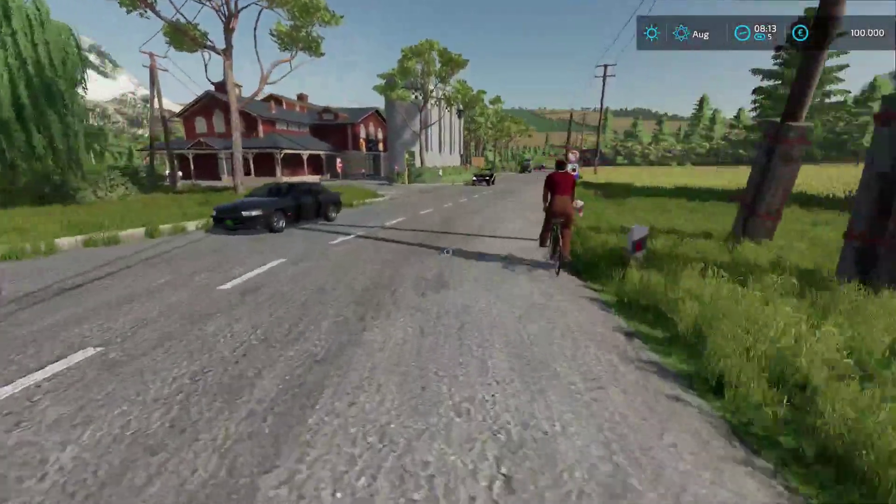
{"action": "key", "text": "w"}
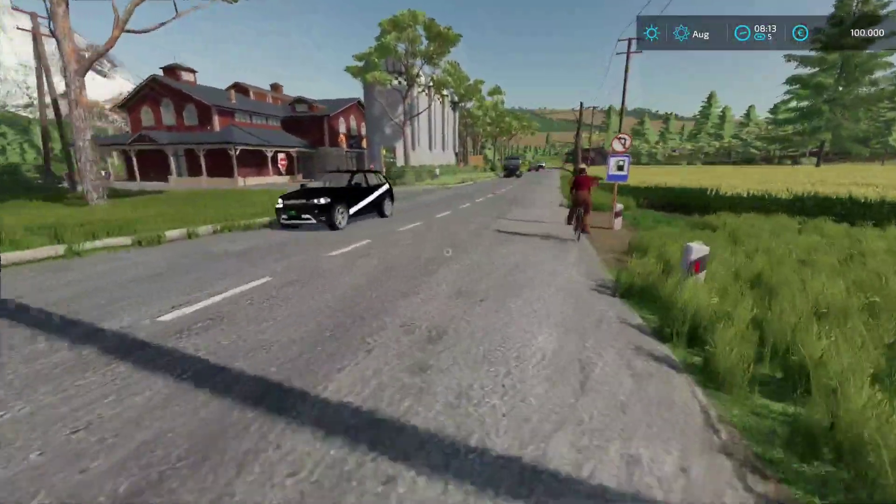
{"action": "key", "text": "w"}
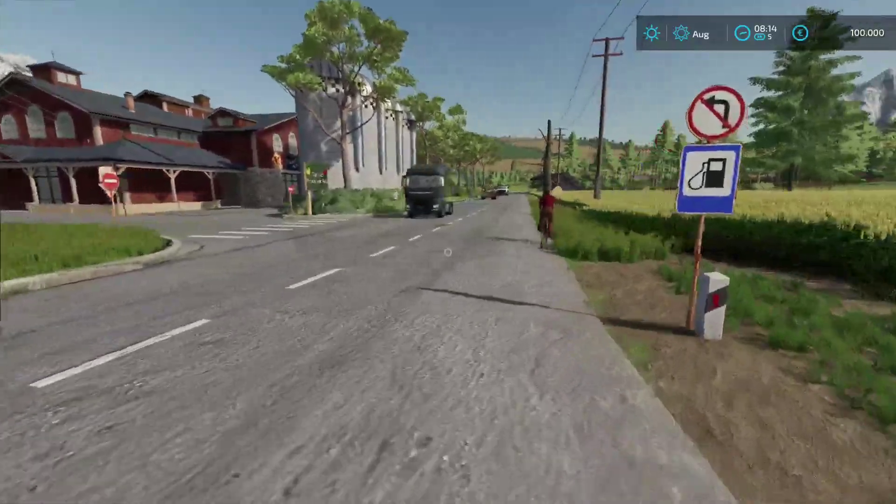
{"action": "key", "text": "w"}
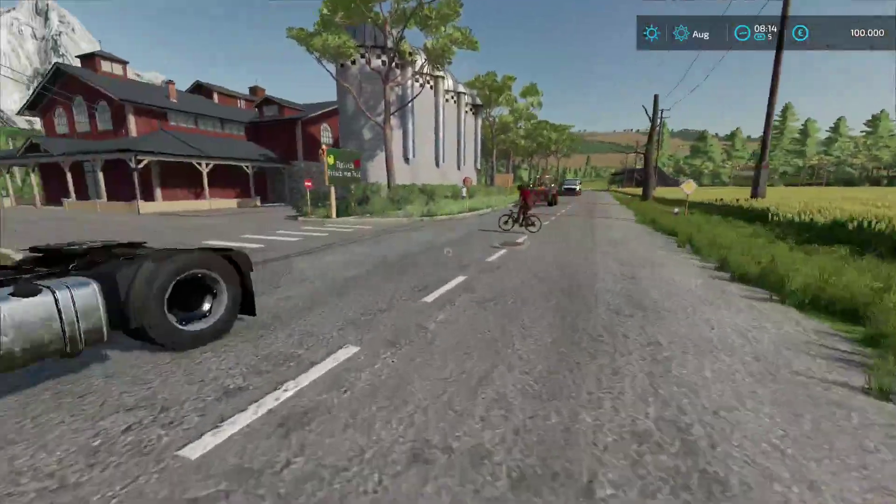
{"action": "key", "text": "w"}
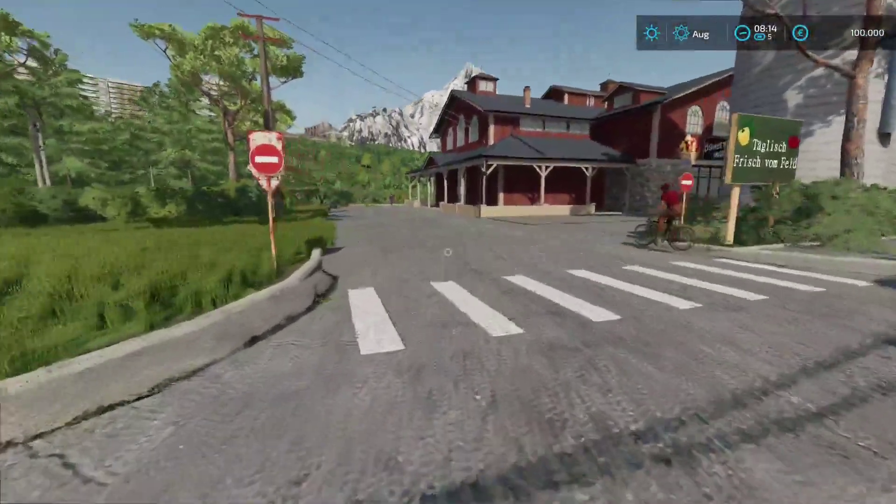
Step: Inspect the traffic at the farm shop junction from the crosswalk and from the sorghum field across the road
{"action": "key", "text": "s"}
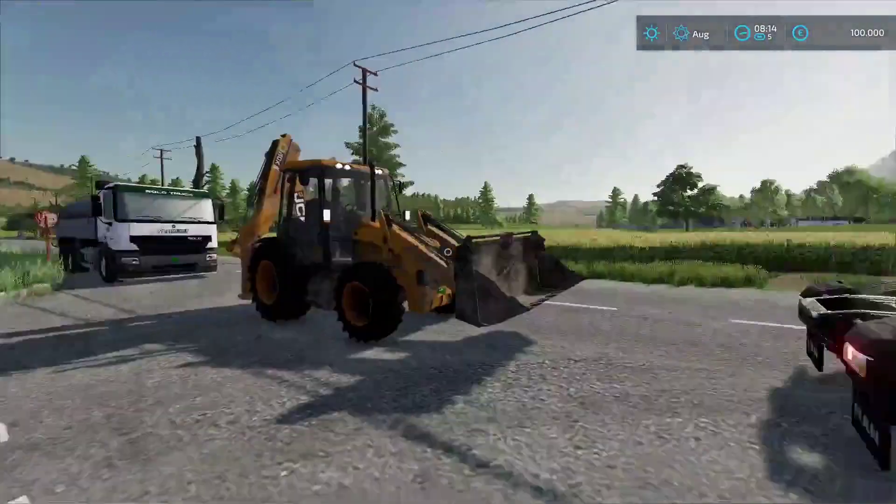
{"action": "key", "text": "w"}
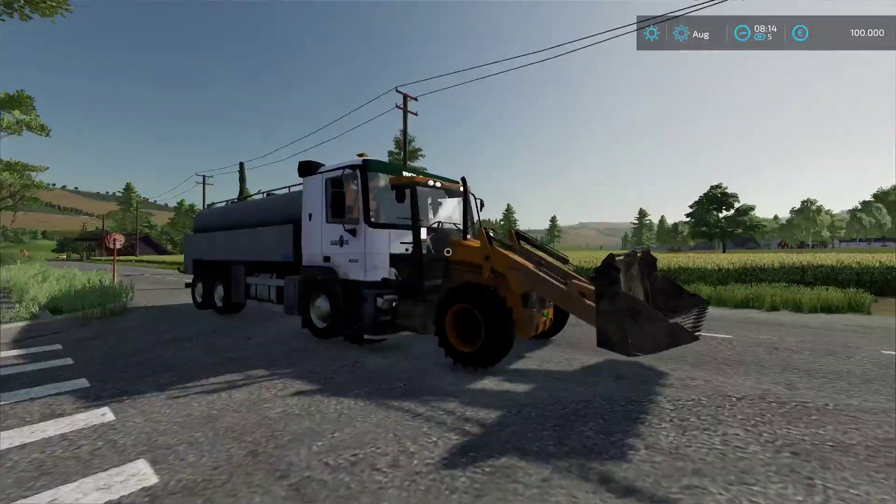
{"action": "key", "text": "s"}
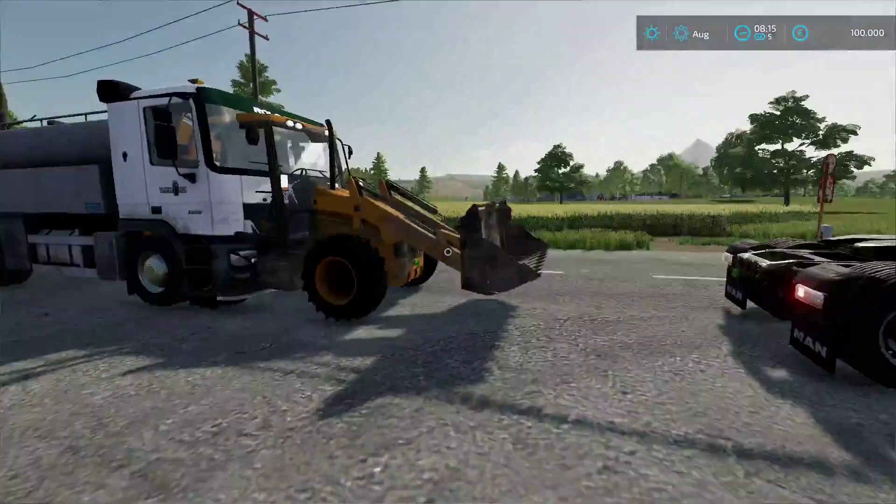
{"action": "key", "text": "w"}
{"action": "key", "text": "s"}
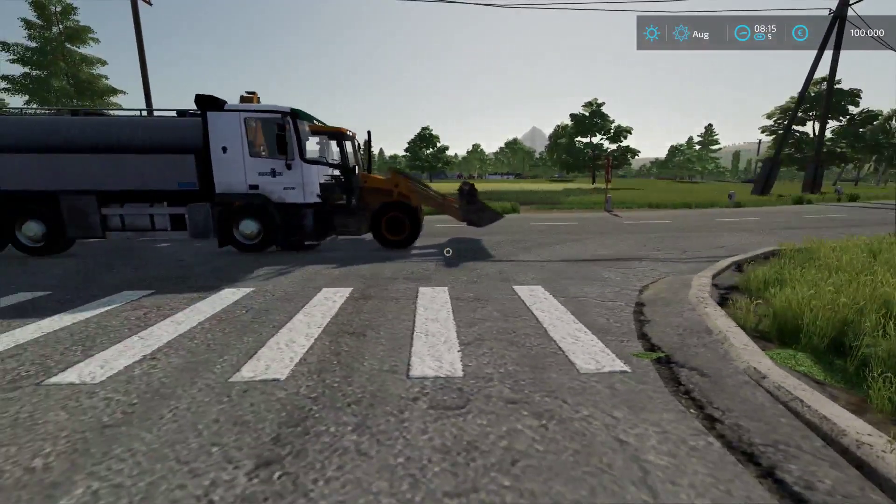
{"action": "key", "text": "a"}
{"action": "key", "text": "w"}
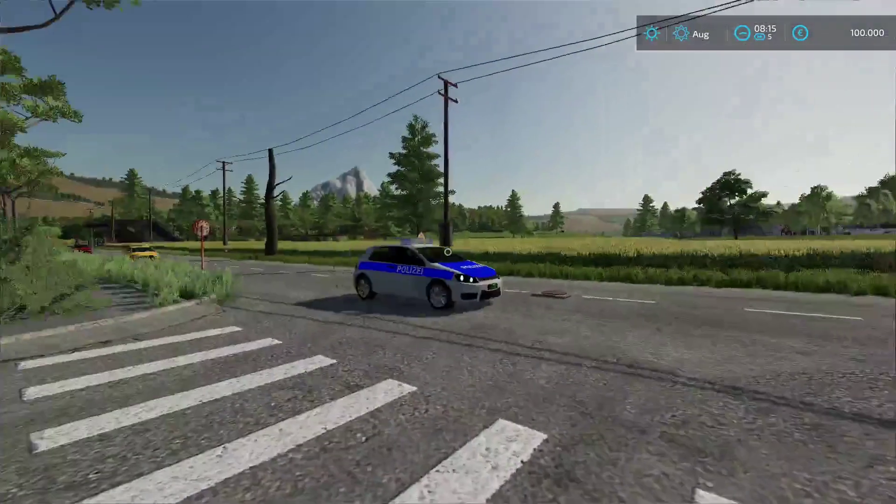
{"action": "key", "text": "w"}
{"action": "key", "text": "w"}
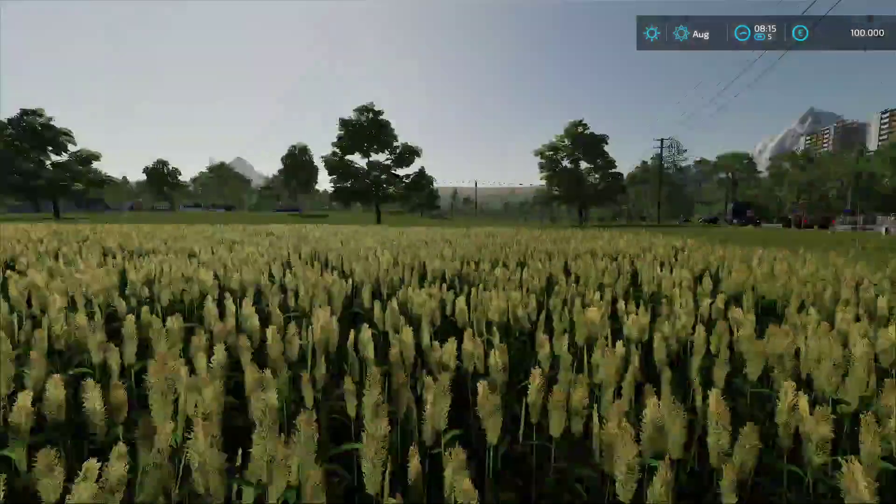
{"action": "key", "text": "s"}
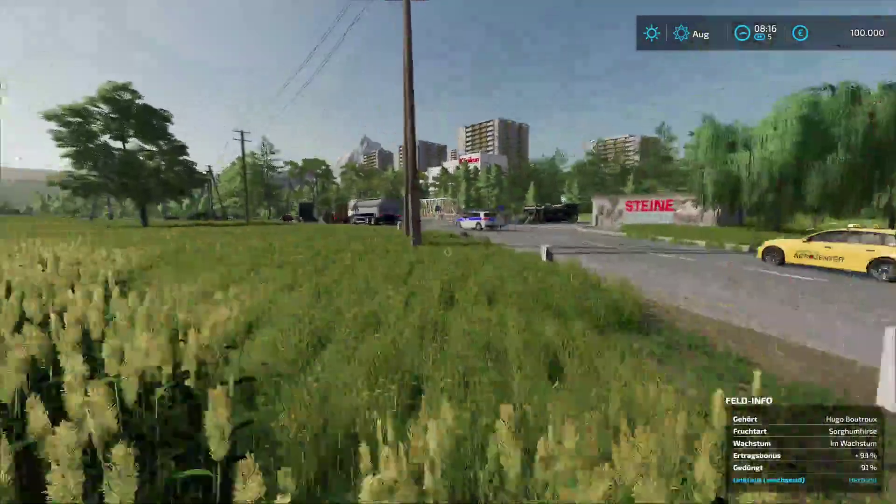
Step: Leave the running game and switch to GIANTS Editor with the mapFR map.i3d open
{"action": "key", "text": "Escape"}
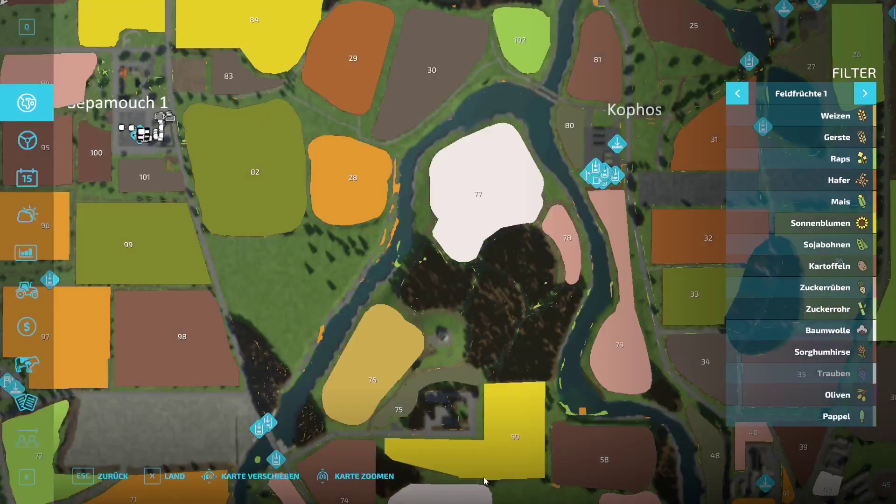
{"action": "key", "text": "super"}
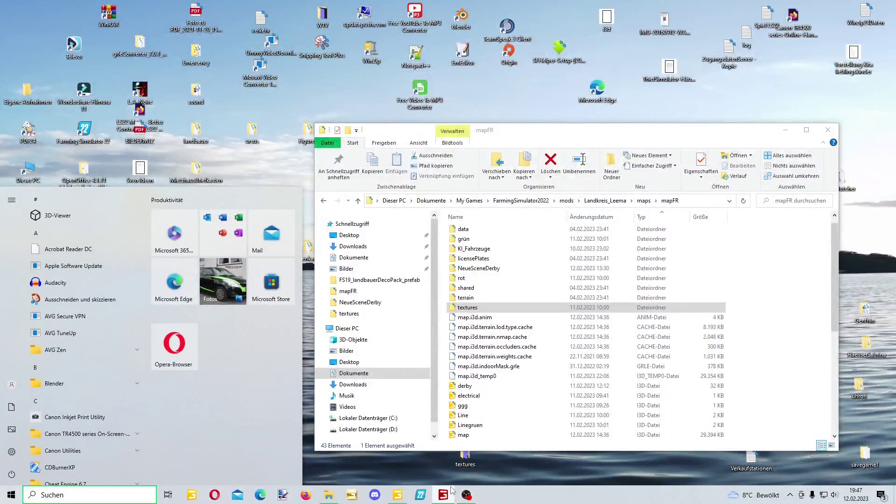
{"action": "right_click", "coordinate": [443, 500]}
{"action": "left_click", "coordinate": [438, 476]}
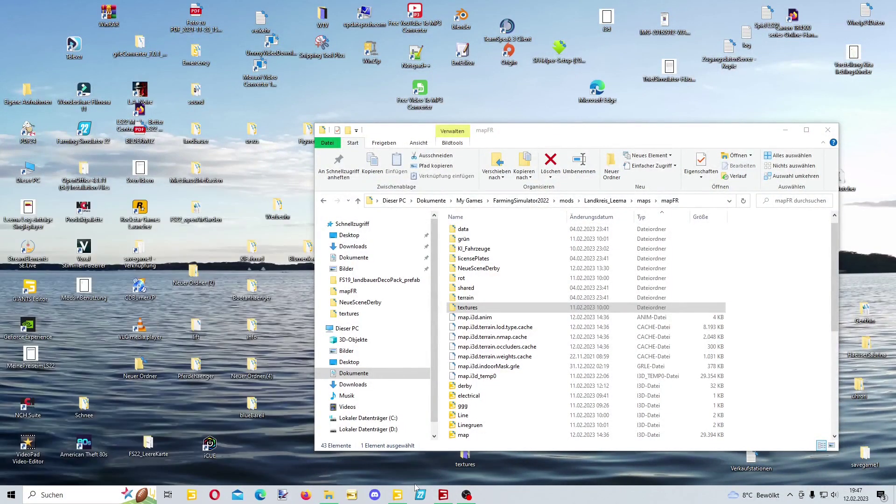
{"action": "left_click", "coordinate": [400, 439]}
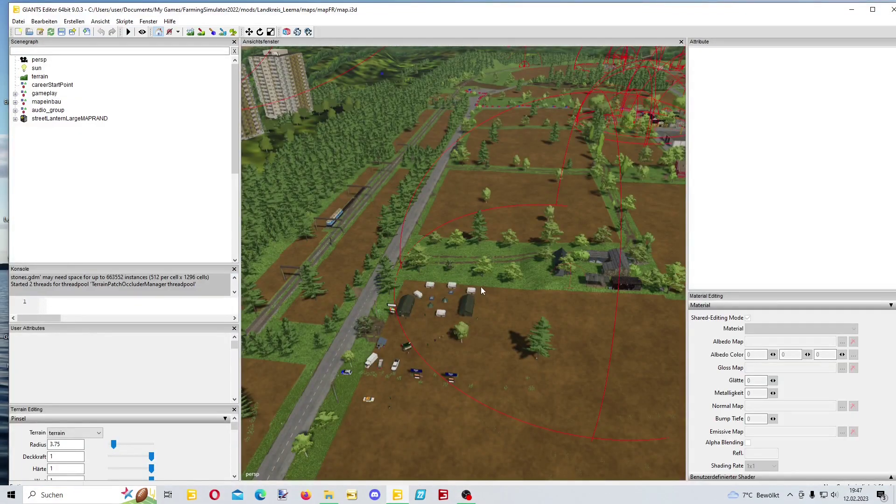
Step: Examine the map's road network around the village, the farm shop with its silos and the nearby road crossing
{"action": "left_click_drag", "start_coordinate": [481, 287], "coordinate": [481, 263], "text": "alt"}
{"action": "scroll", "coordinate": [472, 340], "scroll_direction": "up", "scroll_amount": 2}
{"action": "right_click_drag", "start_coordinate": [463, 358], "coordinate": [376, 343]}
{"action": "scroll", "coordinate": [672, 193], "scroll_direction": "up", "scroll_amount": 10}
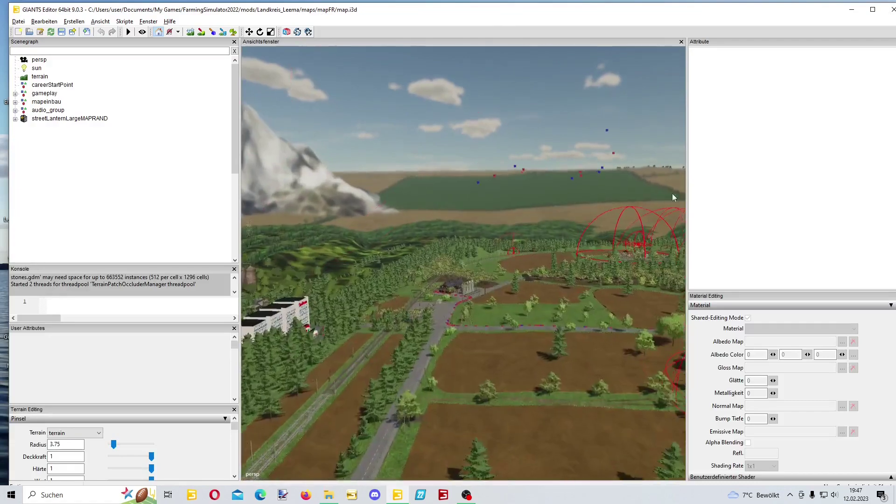
{"action": "mouse_move", "coordinate": [543, 312]}
{"action": "right_mouse_down"}
{"action": "mouse_move", "coordinate": [595, 320]}
{"action": "mouse_move", "coordinate": [653, 309]}
{"action": "mouse_move", "coordinate": [535, 300]}
{"action": "right_mouse_up"}
{"action": "middle_click_drag", "start_coordinate": [534, 300], "coordinate": [474, 366], "text": "alt"}
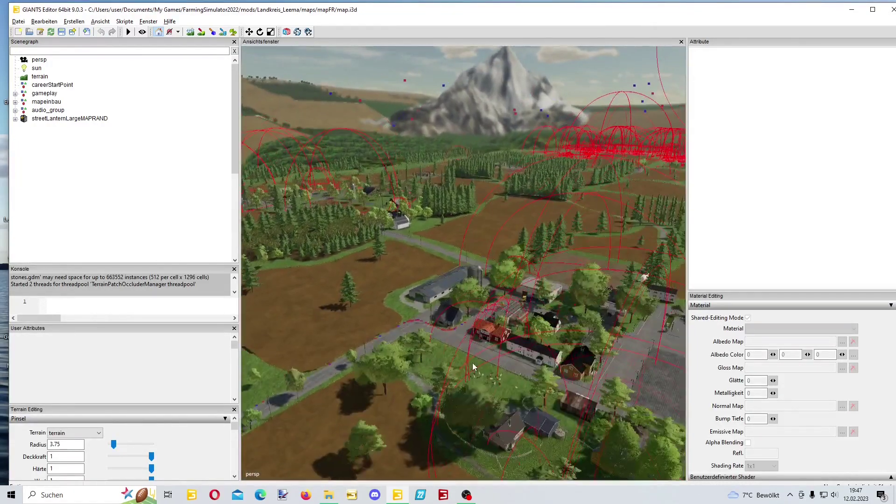
{"action": "right_click_drag", "start_coordinate": [474, 366], "coordinate": [623, 233], "text": "alt"}
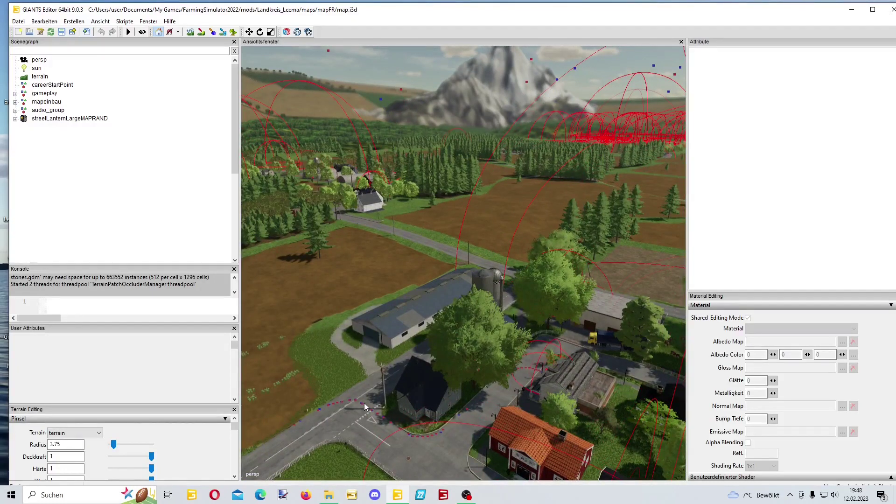
{"action": "left_click_drag", "start_coordinate": [357, 397], "coordinate": [264, 367], "text": "alt"}
{"action": "right_click_drag", "start_coordinate": [265, 371], "coordinate": [391, 312]}
{"action": "scroll", "coordinate": [576, 365], "scroll_direction": "down", "scroll_amount": 5}
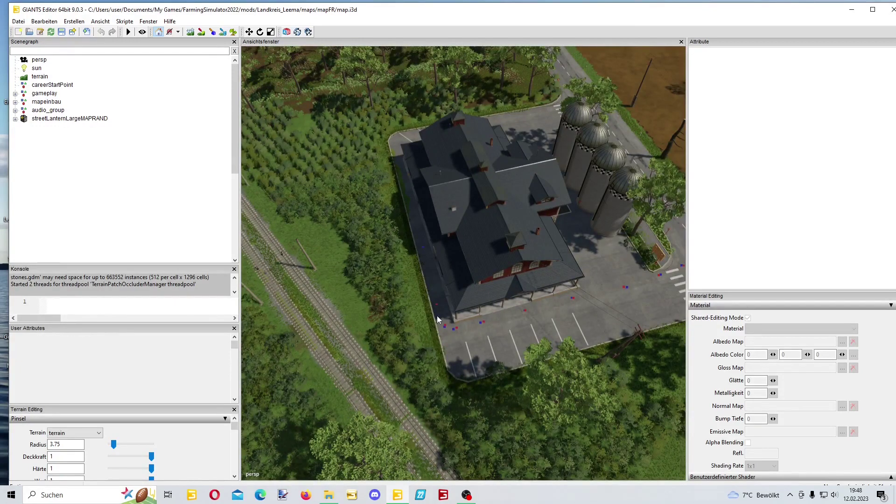
{"action": "right_click_drag", "start_coordinate": [635, 337], "coordinate": [341, 356]}
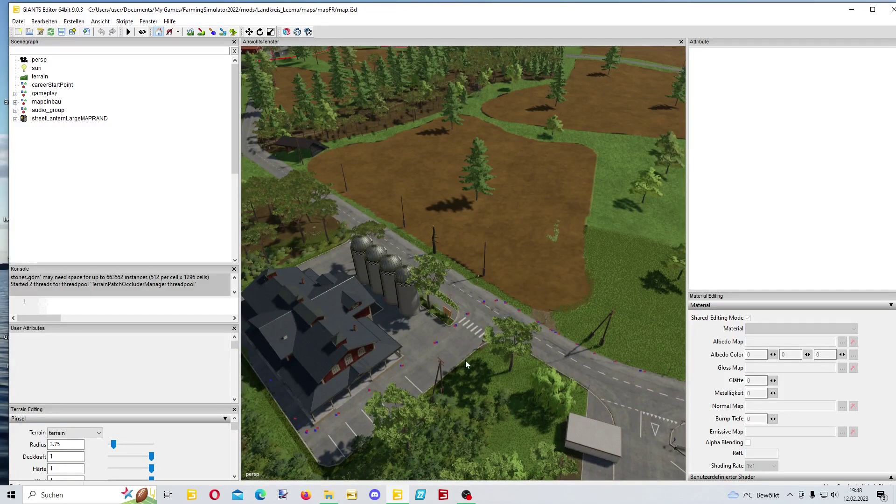
{"action": "right_click_drag", "start_coordinate": [544, 305], "coordinate": [577, 353]}
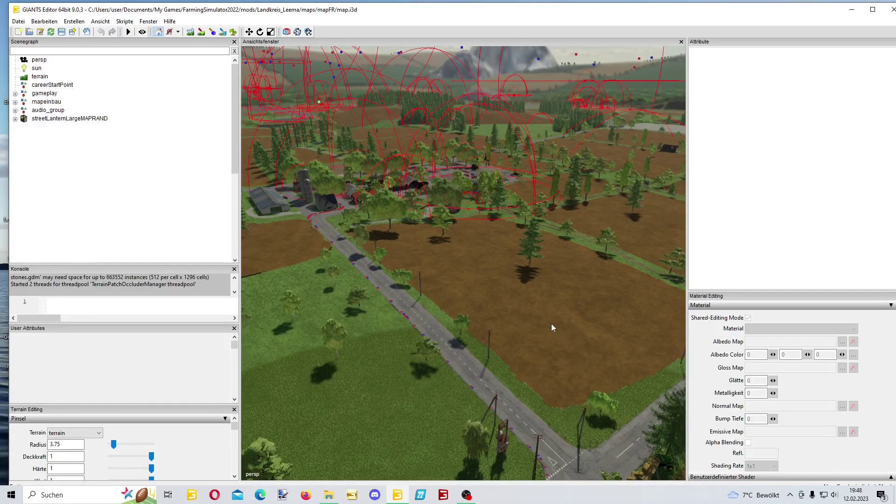
{"action": "right_click_drag", "start_coordinate": [551, 323], "coordinate": [470, 346]}
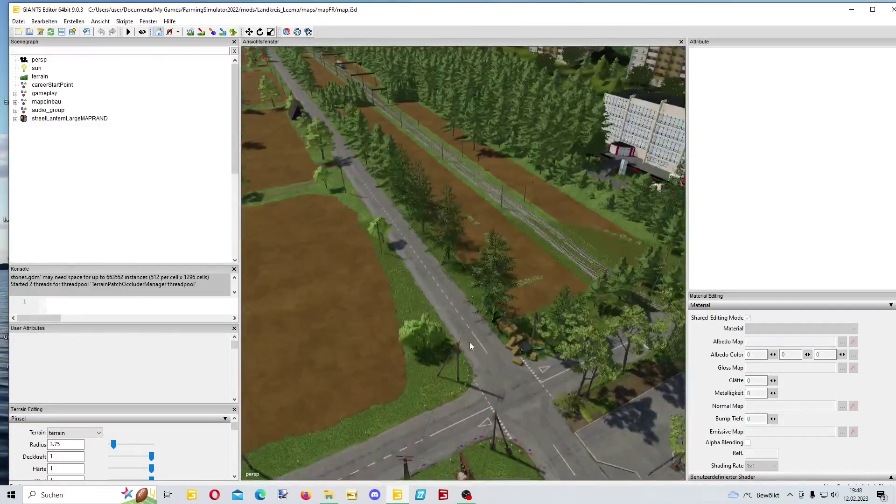
Step: Expand the first trafficSplines group under gameplay > splines and make splineRoundabout01 visible at the crossing
{"action": "left_click", "coordinate": [15, 93]}
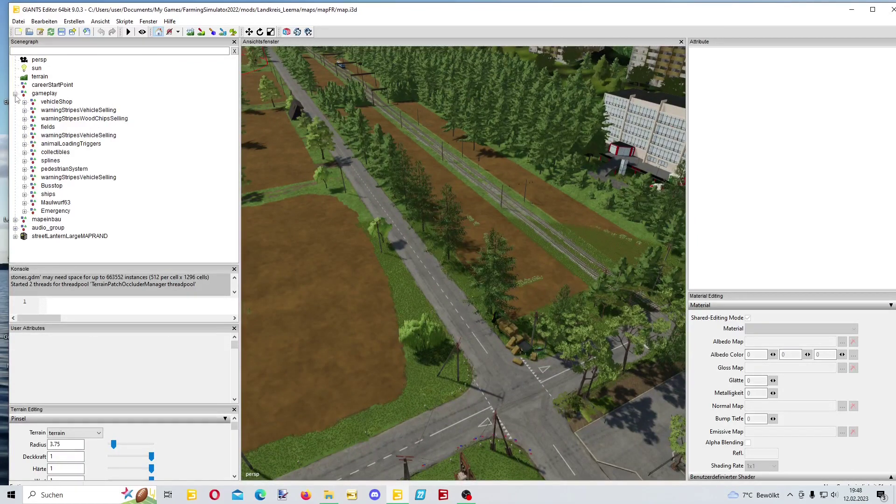
{"action": "left_click", "coordinate": [24, 161]}
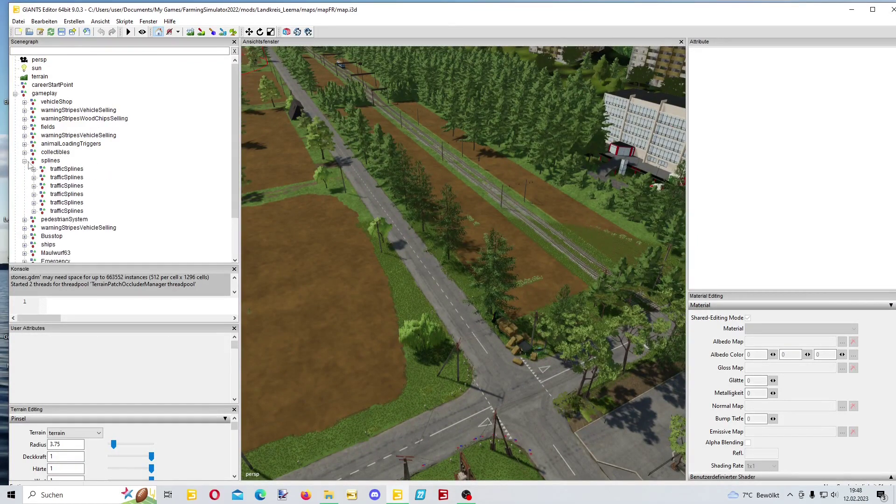
{"action": "left_click", "coordinate": [65, 170]}
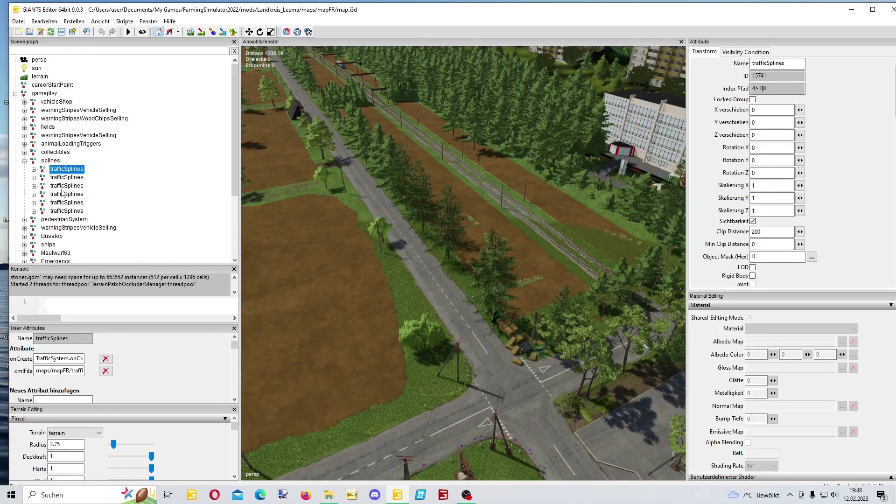
{"action": "left_click", "coordinate": [33, 170]}
{"action": "left_click", "coordinate": [77, 178]}
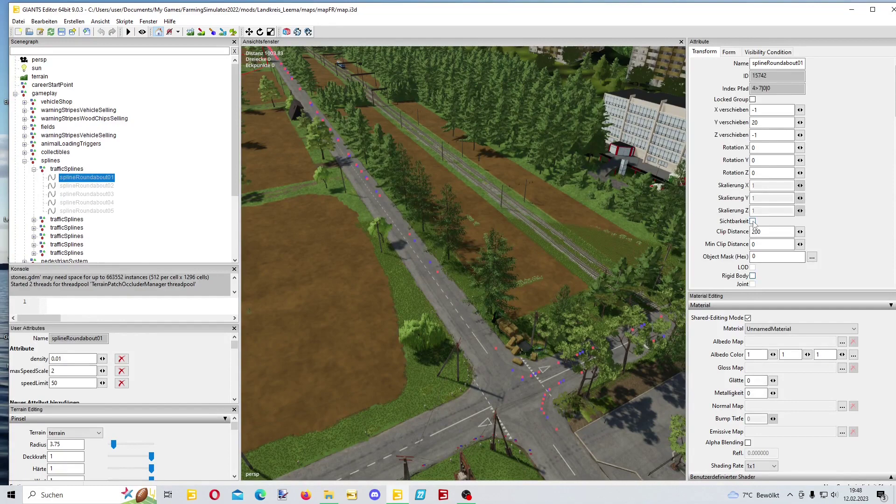
{"action": "left_click", "coordinate": [753, 222]}
{"action": "left_click_drag", "start_coordinate": [435, 264], "coordinate": [520, 312], "text": "alt"}
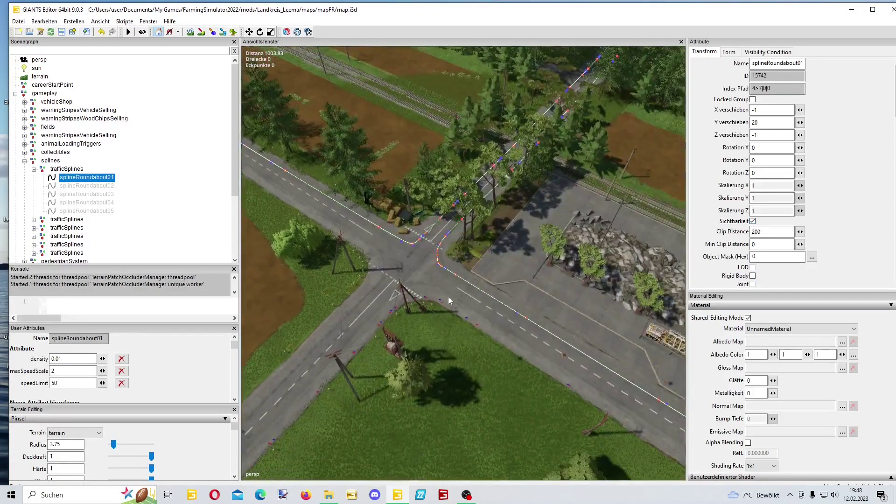
Step: Make splineRoundabout02, splineRoundabout03, splineRoundabout04 and splineRoundabout05 visible
{"action": "left_click", "coordinate": [86, 185]}
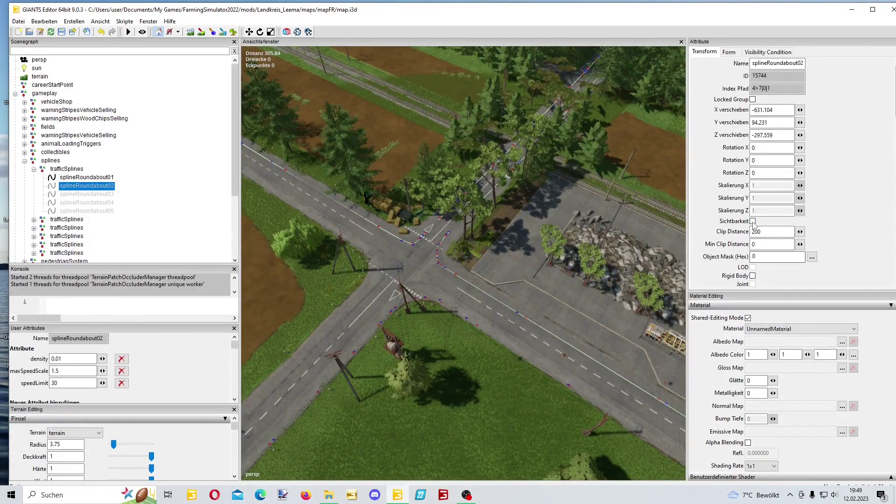
{"action": "left_click", "coordinate": [66, 195]}
{"action": "key", "text": "Down"}
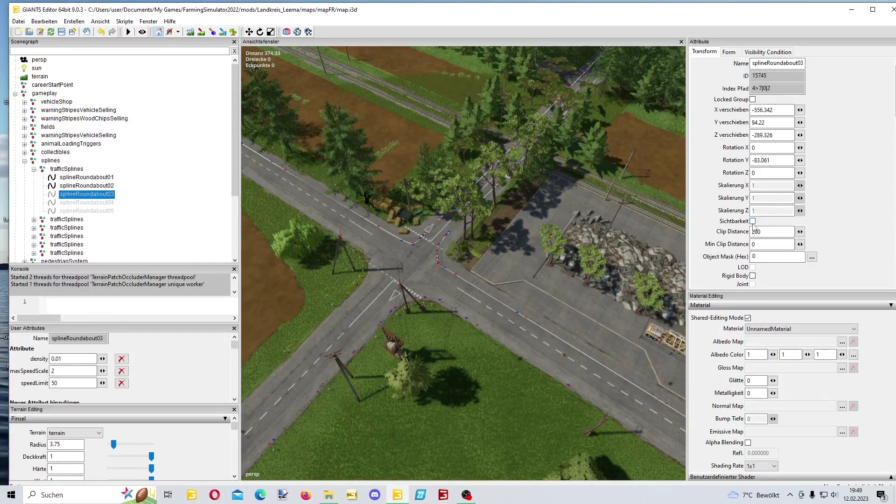
{"action": "key", "text": "Down"}
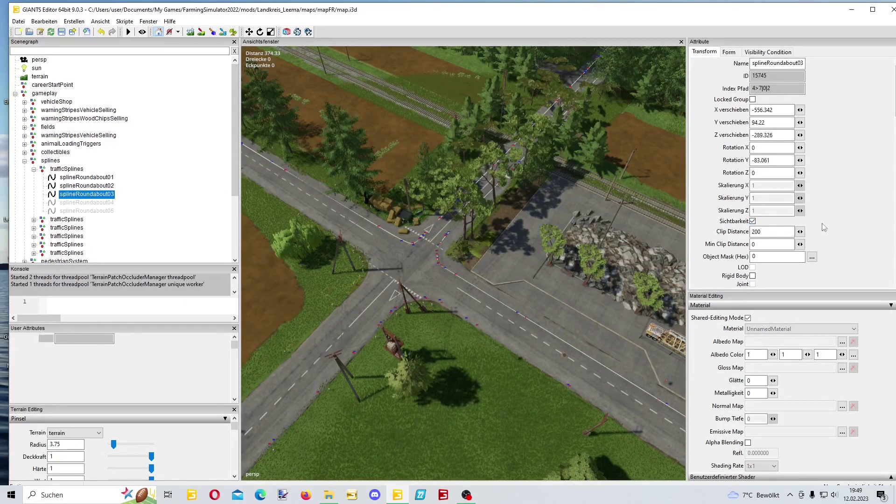
{"action": "left_click", "coordinate": [84, 211]}
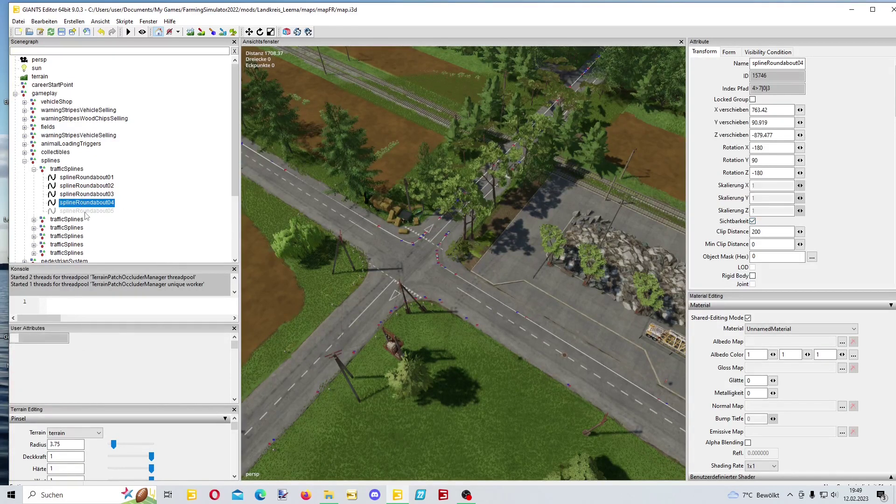
{"action": "left_click", "coordinate": [752, 222]}
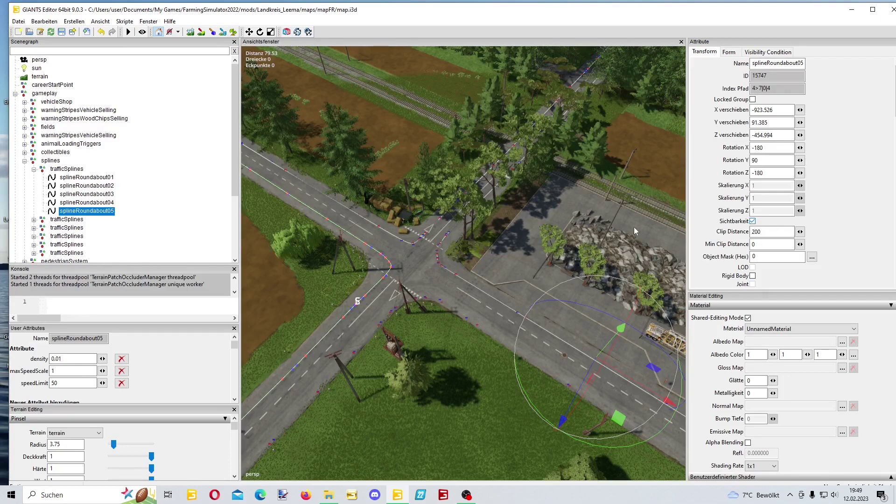
Step: Select the parent trafficSplines group of the five roundabout splines to view its user attributes and spline paths at the crossing
{"action": "left_click_drag", "start_coordinate": [490, 229], "coordinate": [461, 232], "text": "alt"}
{"action": "right_click_drag", "start_coordinate": [433, 295], "coordinate": [414, 293]}
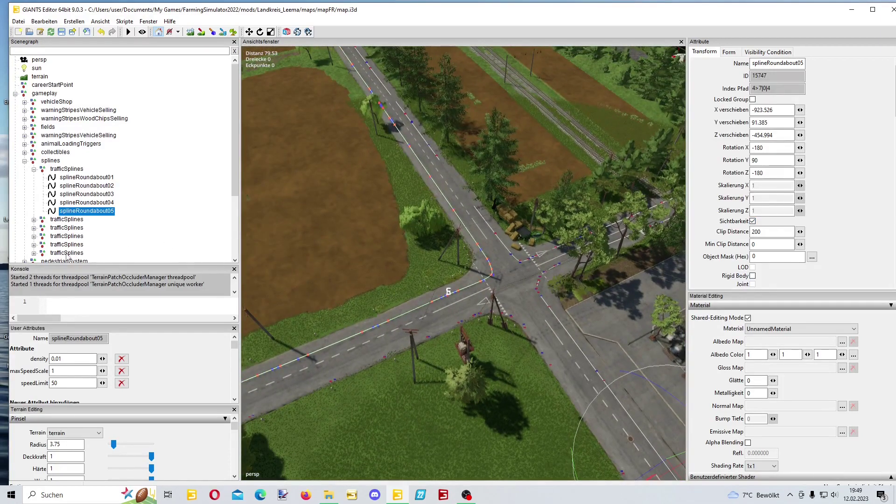
{"action": "left_click", "coordinate": [74, 169]}
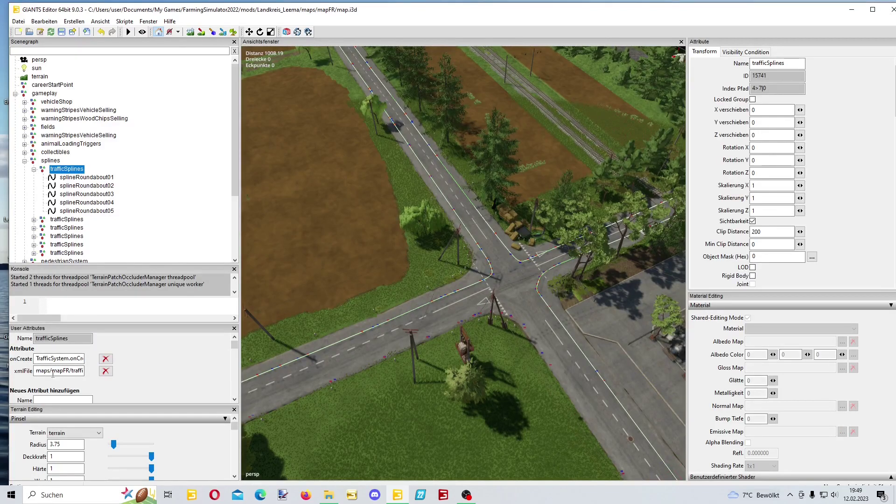
Step: Expand the pedestrianSystem group and temporarily show its first spline, splineopen, to view the pedestrian path around the yellow village house
{"action": "scroll", "coordinate": [104, 199], "scroll_direction": "down", "scroll_amount": 2}
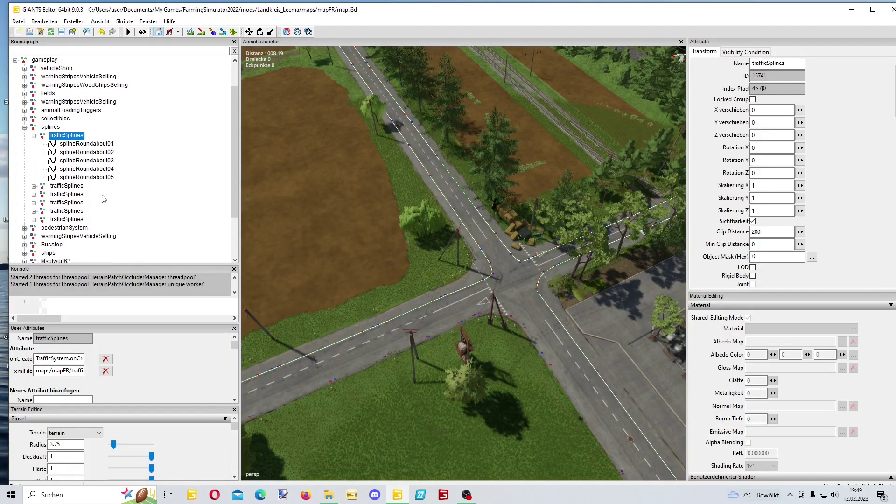
{"action": "left_click", "coordinate": [24, 228]}
{"action": "left_click", "coordinate": [68, 237]}
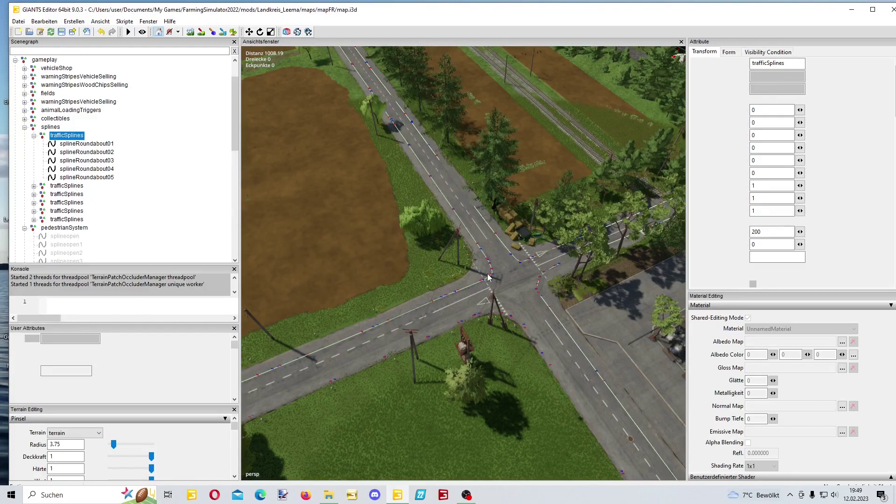
{"action": "left_click_drag", "start_coordinate": [488, 276], "coordinate": [256, 185], "text": "alt"}
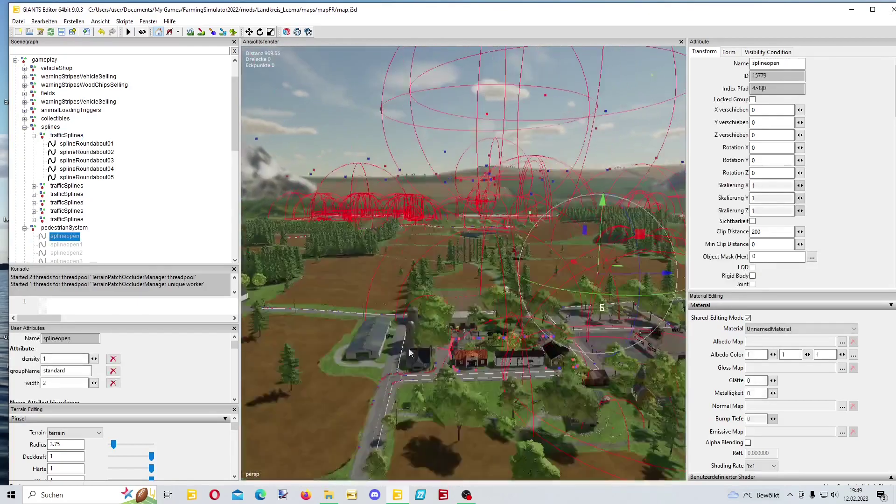
{"action": "mouse_move", "coordinate": [475, 342]}
{"action": "left_mouse_down", "text": "alt"}
{"action": "mouse_move", "coordinate": [346, 320]}
{"action": "mouse_move", "coordinate": [466, 344]}
{"action": "left_mouse_up", "text": "alt"}
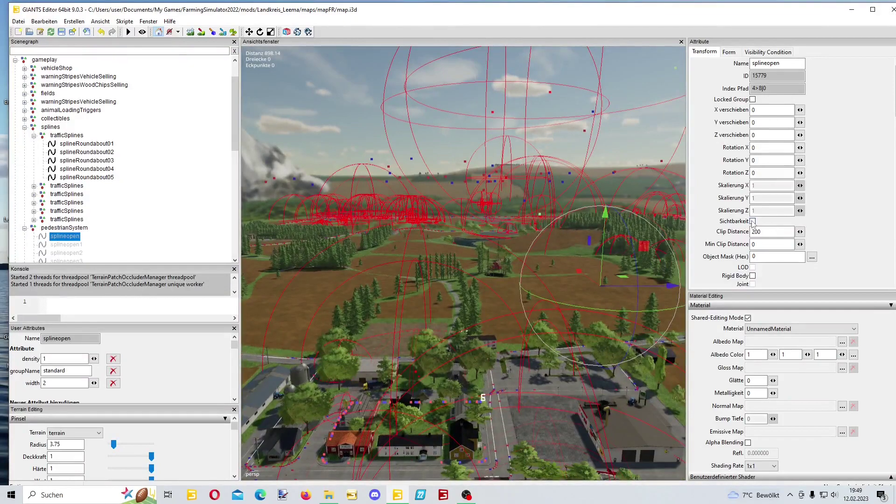
{"action": "left_click", "coordinate": [753, 222]}
{"action": "left_click", "coordinate": [752, 221]}
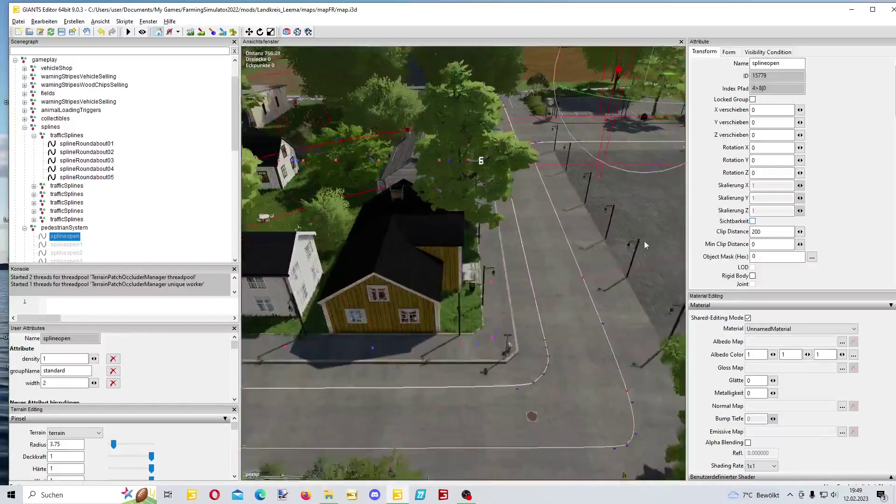
{"action": "left_click", "coordinate": [752, 222]}
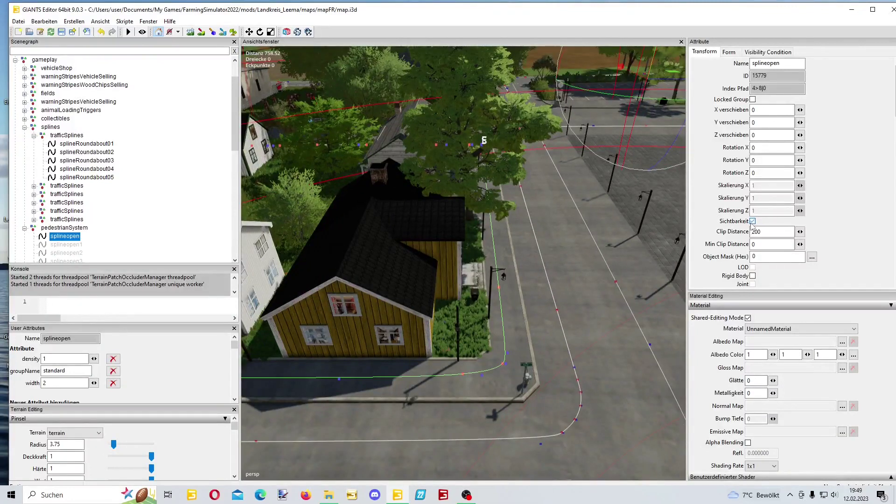
{"action": "left_click", "coordinate": [751, 223]}
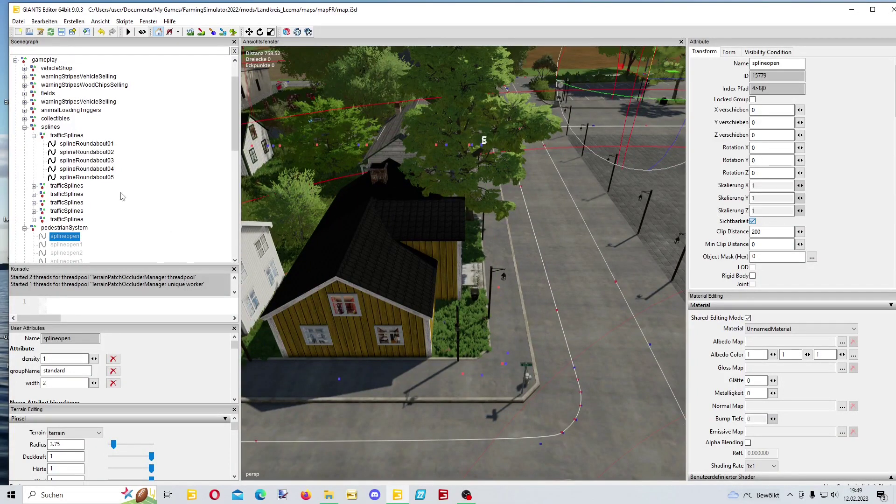
Step: Collapse the splines and pedestrianSystem groups in the scenegraph
{"action": "left_click", "coordinate": [25, 128]}
{"action": "left_click", "coordinate": [27, 143]}
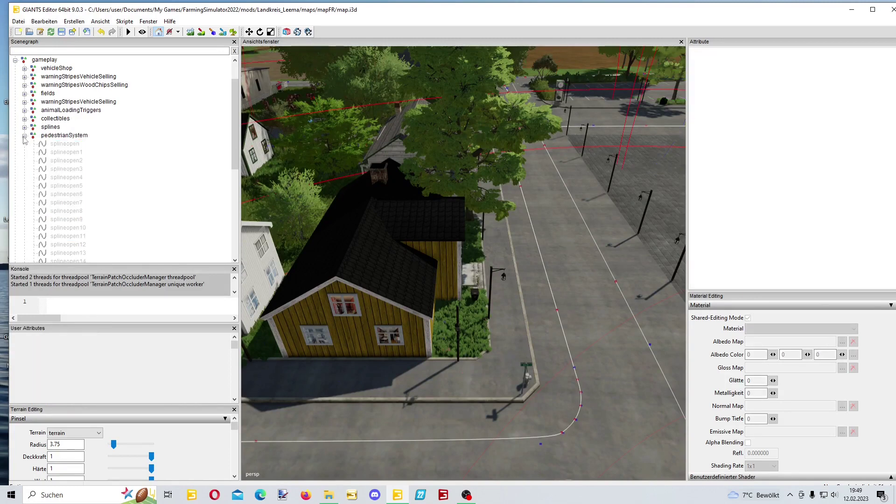
{"action": "left_click", "coordinate": [24, 135]}
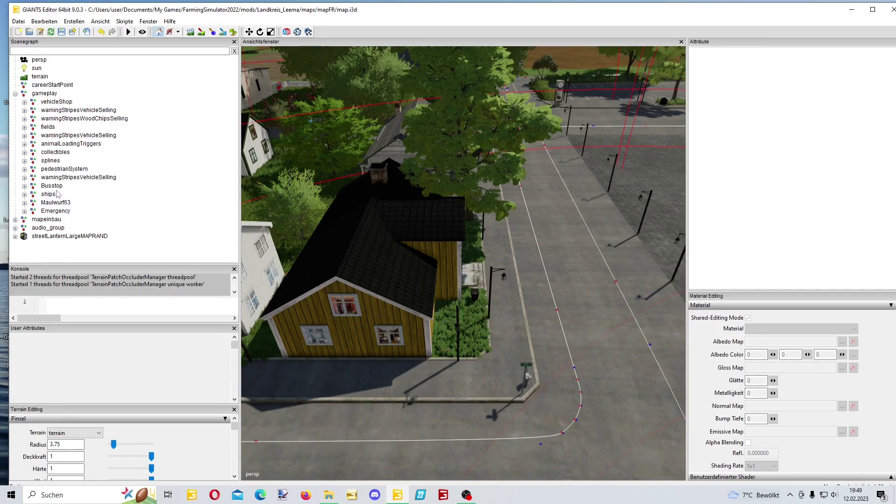
Step: Expand the ships group and its Dampflok subgroup, and select the Dampflok's spline
{"action": "left_click", "coordinate": [25, 195]}
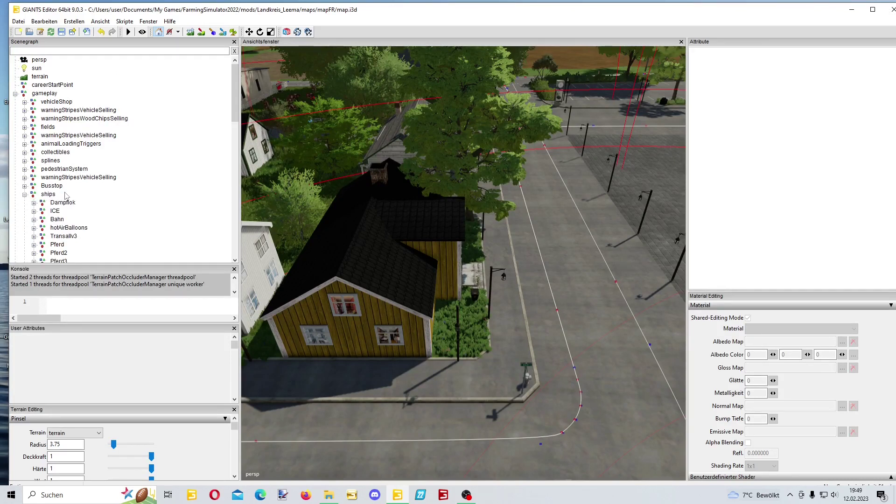
{"action": "scroll", "coordinate": [66, 196], "scroll_direction": "down", "scroll_amount": 2}
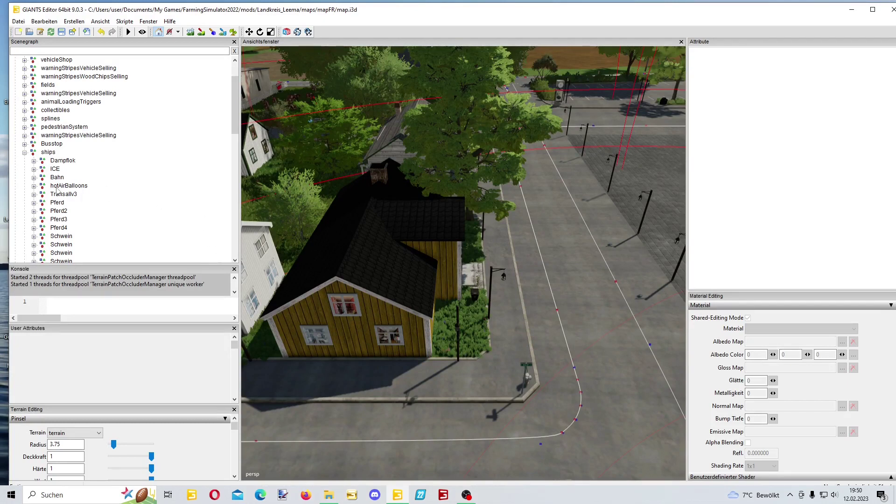
{"action": "left_click", "coordinate": [33, 161]}
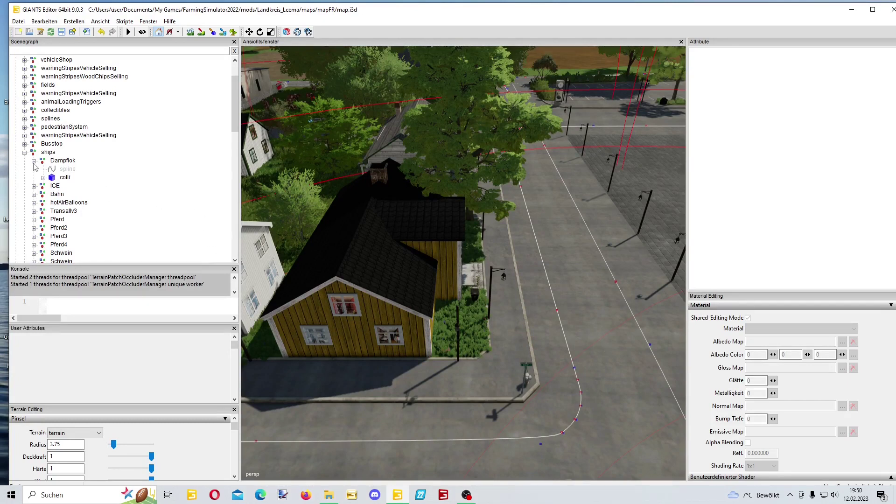
{"action": "left_click", "coordinate": [67, 169]}
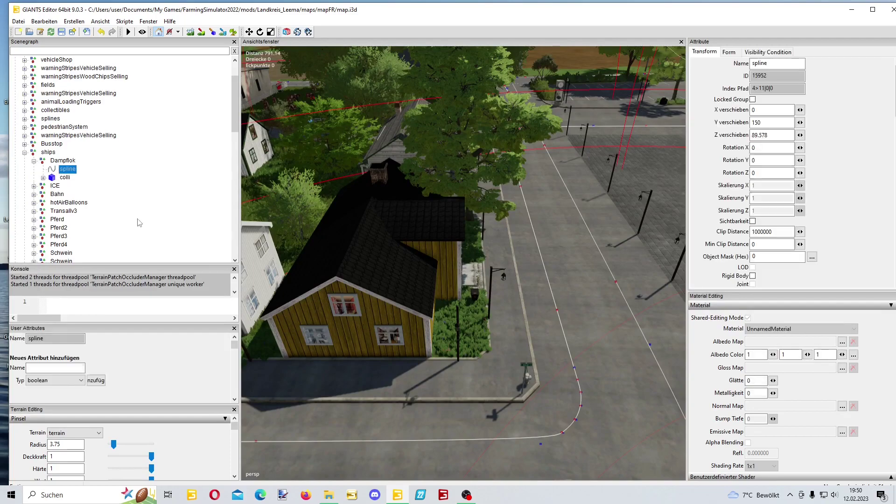
Step: Follow the railway line across the map to examine the steam train standing on the tracks
{"action": "key", "text": "f"}
{"action": "left_click_drag", "start_coordinate": [371, 308], "coordinate": [460, 238], "text": "alt"}
{"action": "scroll", "coordinate": [461, 256], "scroll_direction": "up", "scroll_amount": 5}
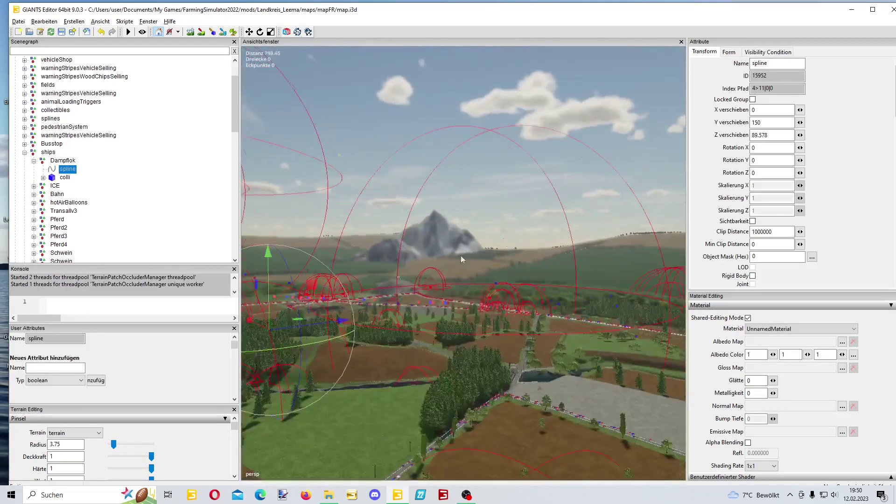
{"action": "right_click_drag", "start_coordinate": [568, 295], "coordinate": [528, 358]}
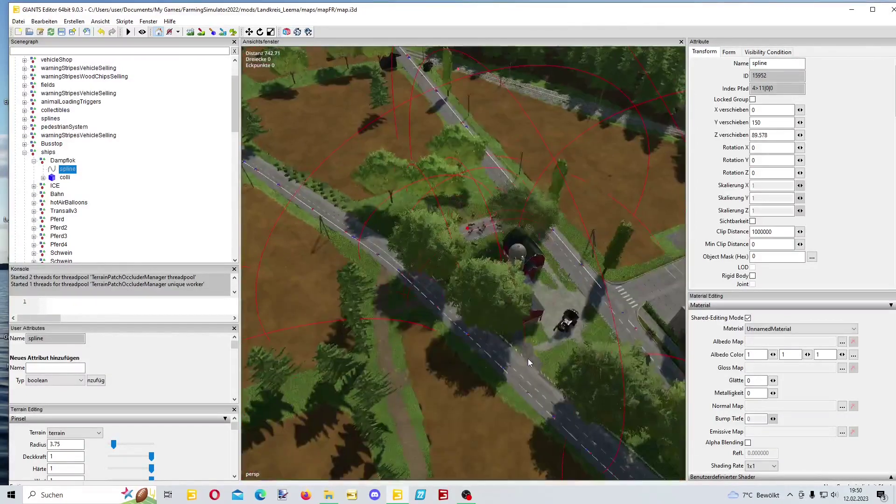
{"action": "right_click_drag", "start_coordinate": [472, 301], "coordinate": [534, 224]}
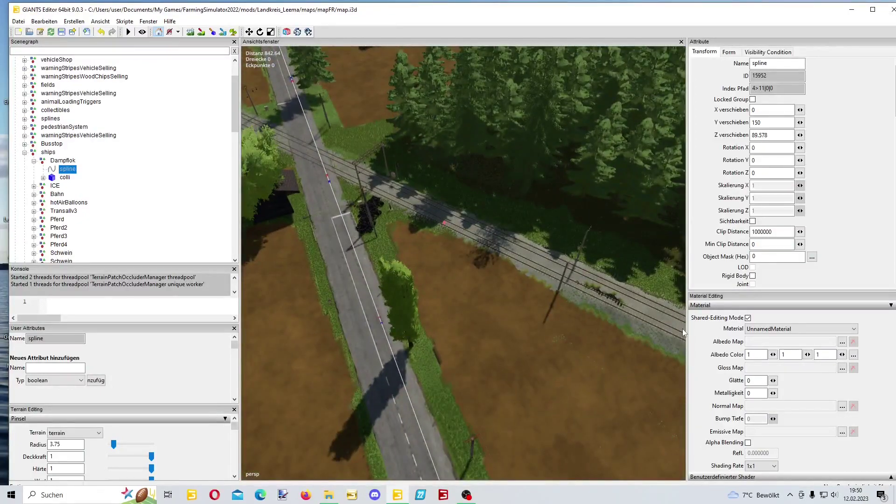
{"action": "right_click_drag", "start_coordinate": [682, 329], "coordinate": [533, 301]}
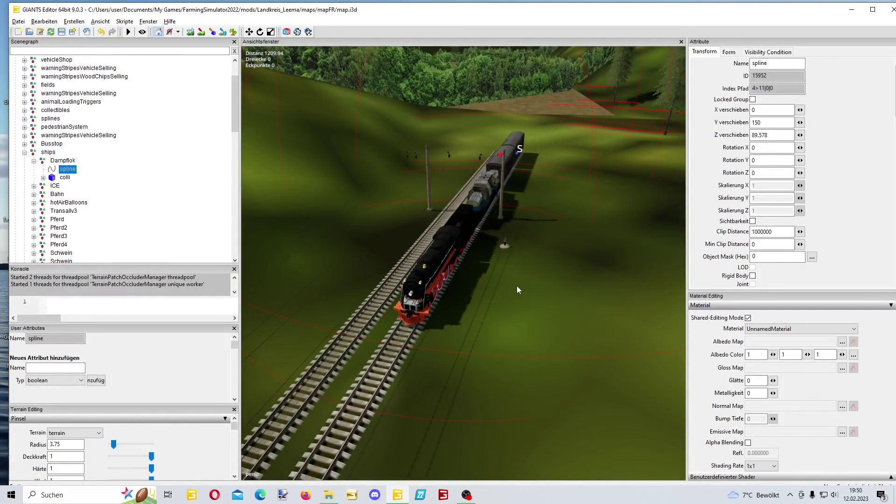
Step: Examine the landscape with the hot-air balloon and the village roads from above
{"action": "right_click_drag", "start_coordinate": [517, 286], "coordinate": [270, 411], "text": "alt"}
{"action": "left_click_drag", "start_coordinate": [269, 412], "coordinate": [418, 347], "text": "alt"}
{"action": "right_click_drag", "start_coordinate": [418, 347], "coordinate": [416, 313], "text": "alt"}
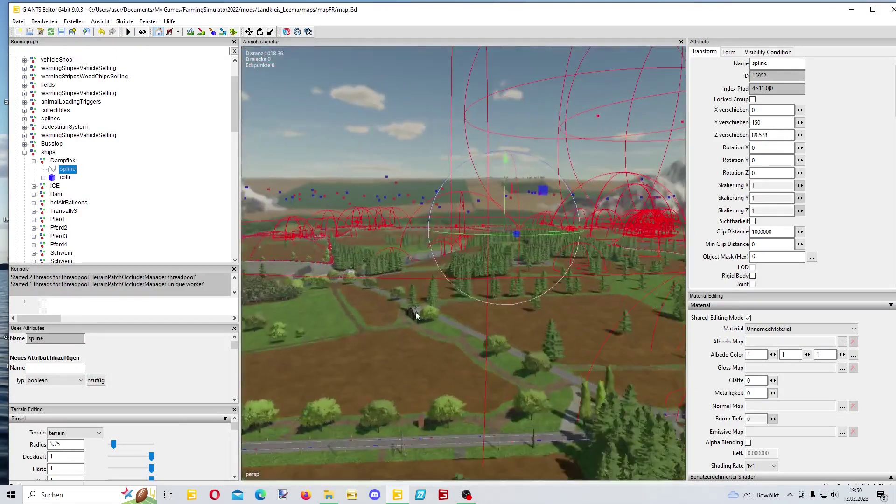
{"action": "left_click_drag", "start_coordinate": [416, 313], "coordinate": [383, 249], "text": "alt"}
{"action": "right_click_drag", "start_coordinate": [383, 249], "coordinate": [562, 245], "text": "alt"}
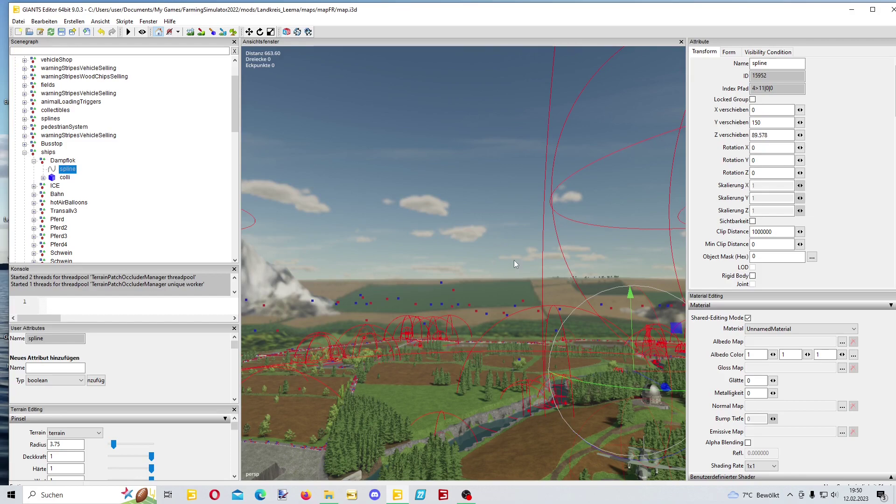
{"action": "left_click_drag", "start_coordinate": [514, 260], "coordinate": [431, 287], "text": "alt"}
{"action": "right_click_drag", "start_coordinate": [427, 291], "coordinate": [501, 262], "text": "alt"}
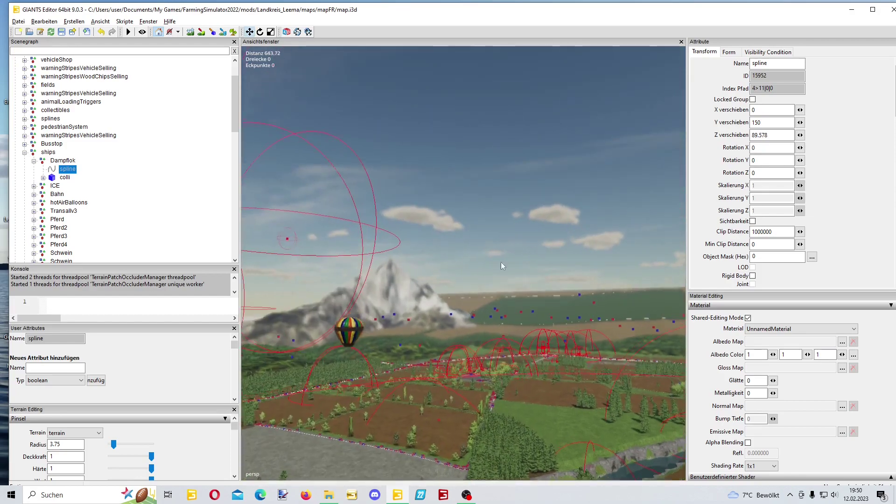
{"action": "middle_click_drag", "start_coordinate": [501, 266], "coordinate": [733, 95]}
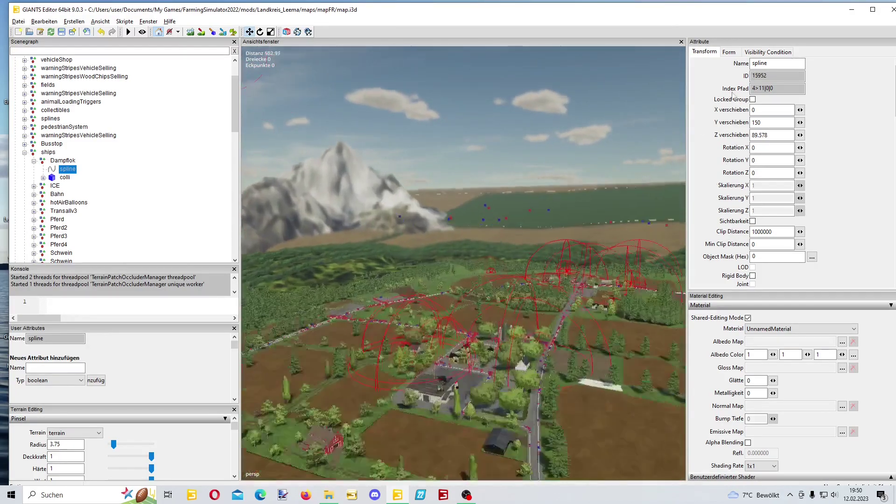
{"action": "right_click_drag", "start_coordinate": [733, 96], "coordinate": [775, 64], "text": "alt"}
{"action": "left_click_drag", "start_coordinate": [574, 197], "coordinate": [584, 211], "text": "alt"}
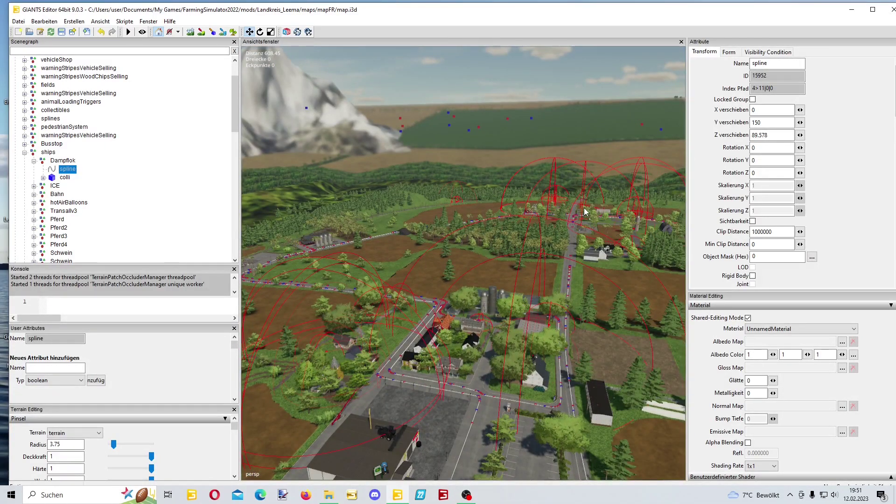
{"action": "middle_click_drag", "start_coordinate": [501, 271], "coordinate": [303, 222]}
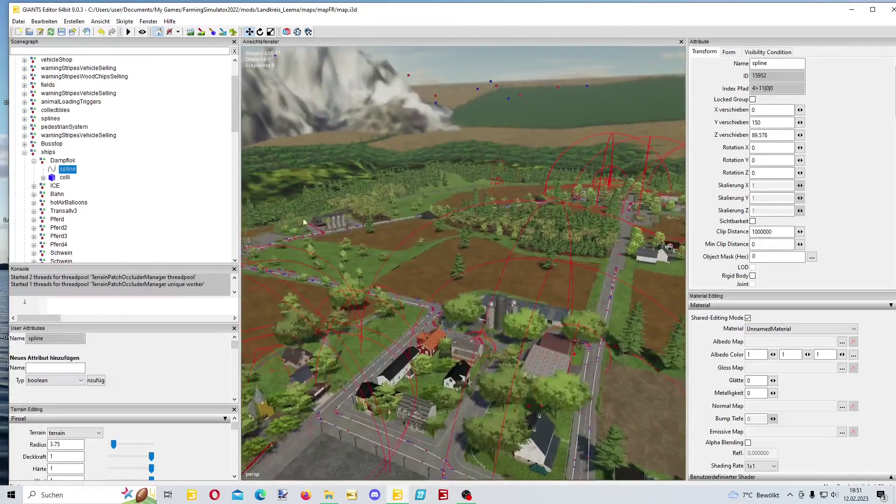
Step: Collapse Dampflok and select Rowerek1 at the end of the ships group to view its user attributes
{"action": "left_click", "coordinate": [34, 161]}
{"action": "scroll", "coordinate": [81, 172], "scroll_direction": "down", "scroll_amount": 7}
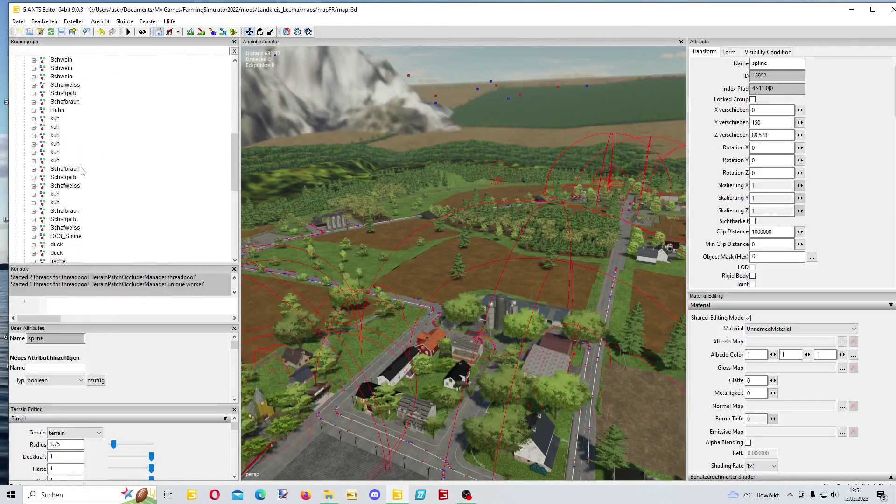
{"action": "scroll", "coordinate": [81, 171], "scroll_direction": "down", "scroll_amount": 9}
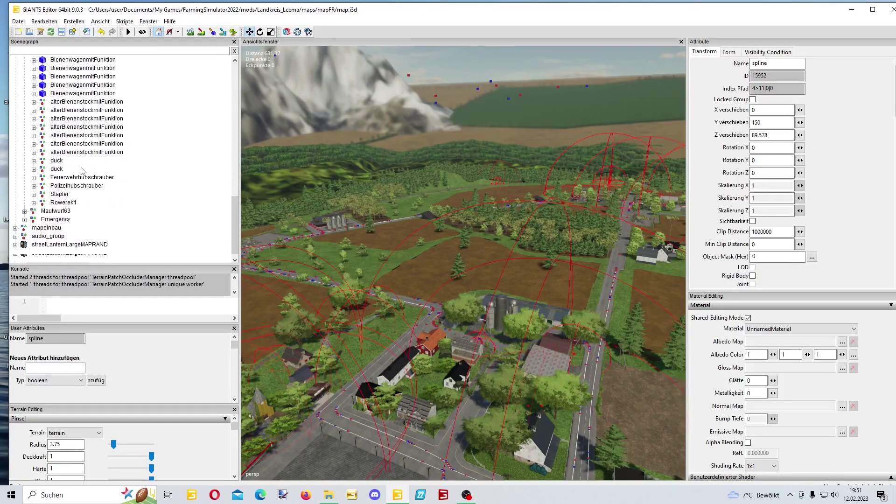
{"action": "left_click", "coordinate": [60, 206]}
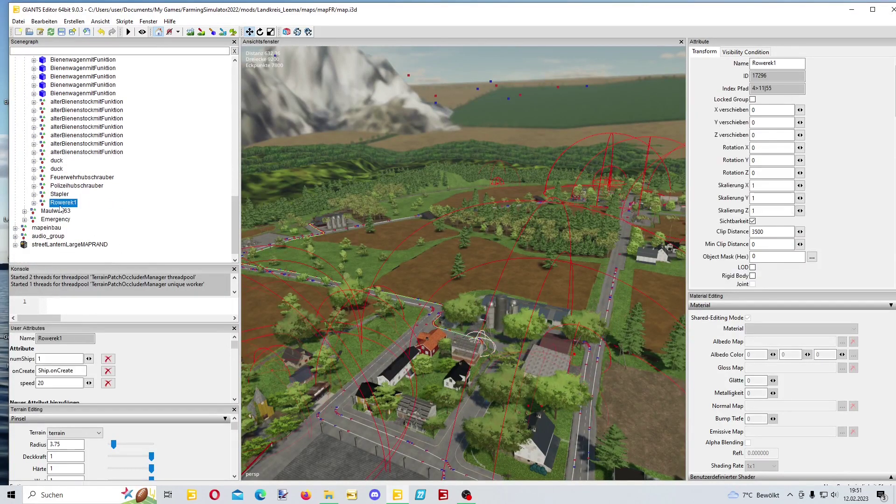
Step: Import the Rowerek i3d file from the mapFR folder into the map
{"action": "left_click", "coordinate": [18, 21]}
{"action": "left_click", "coordinate": [45, 120]}
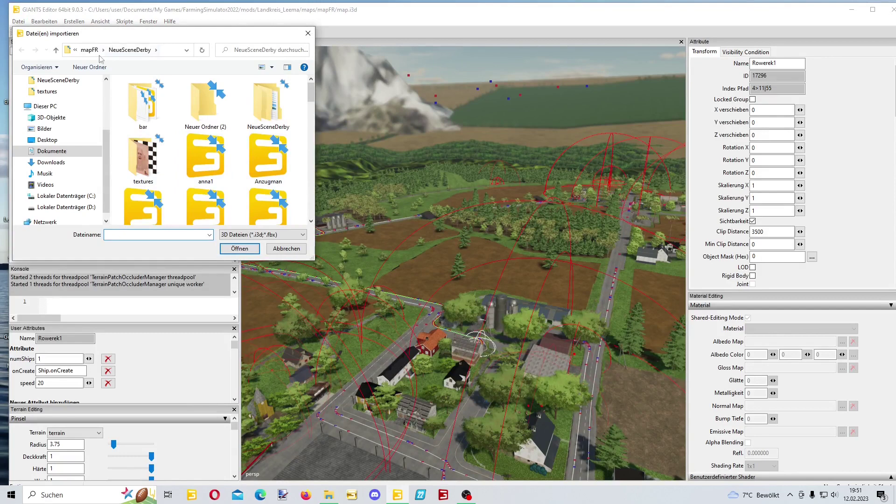
{"action": "left_click", "coordinate": [90, 50]}
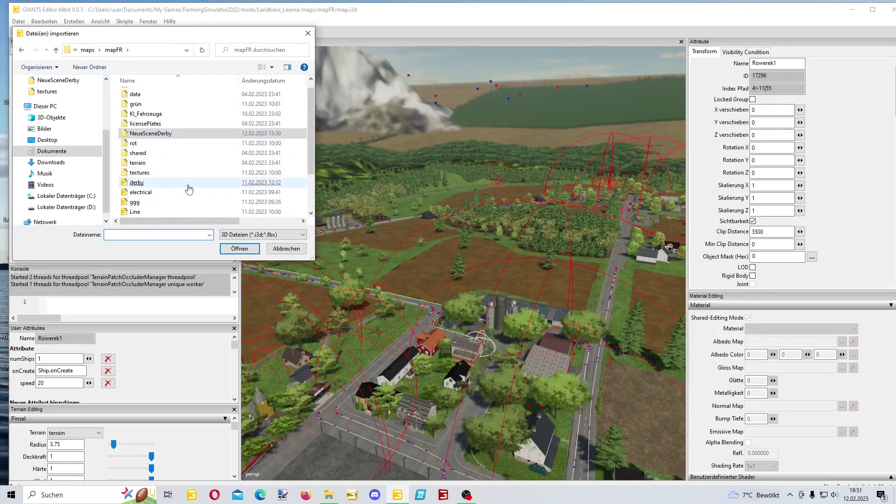
{"action": "scroll", "coordinate": [188, 188], "scroll_direction": "down", "scroll_amount": 2}
{"action": "double_click", "coordinate": [153, 193]}
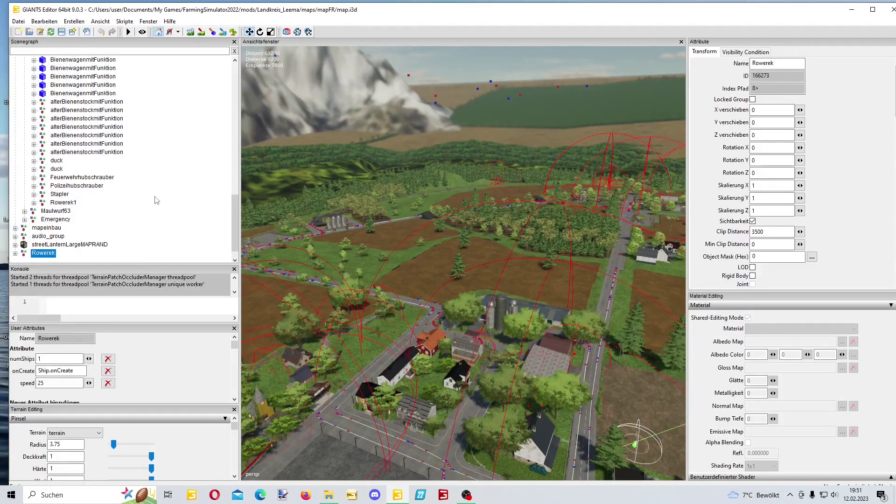
Step: Rename the imported Rowerek group to Rowerek3
{"action": "left_click", "coordinate": [778, 65]}
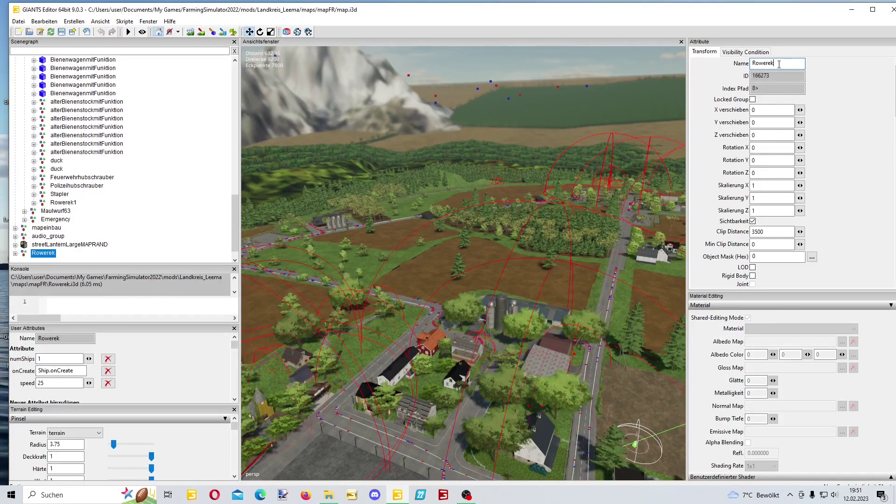
{"action": "type", "text": "3"}
{"action": "key", "text": "Return"}
Step: Copy and cut Rowerek3 from the scenegraph's root level, and return to the ships group
{"action": "left_click", "coordinate": [44, 22]}
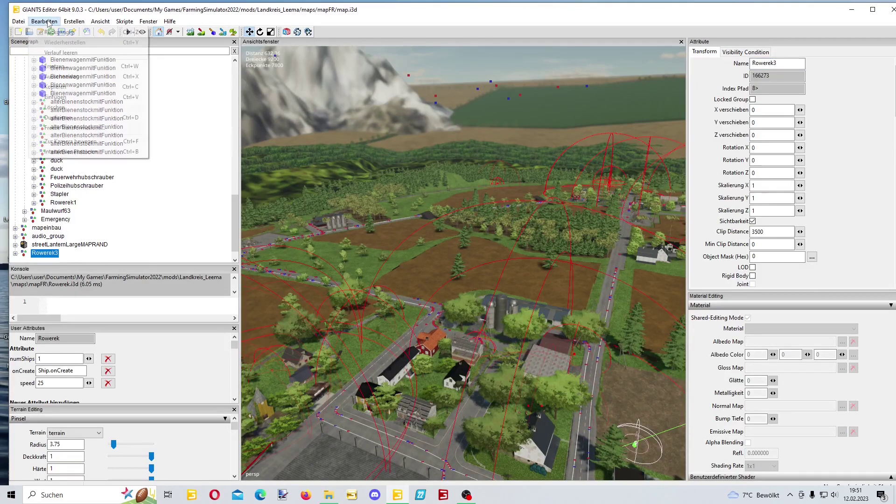
{"action": "left_click", "coordinate": [52, 88]}
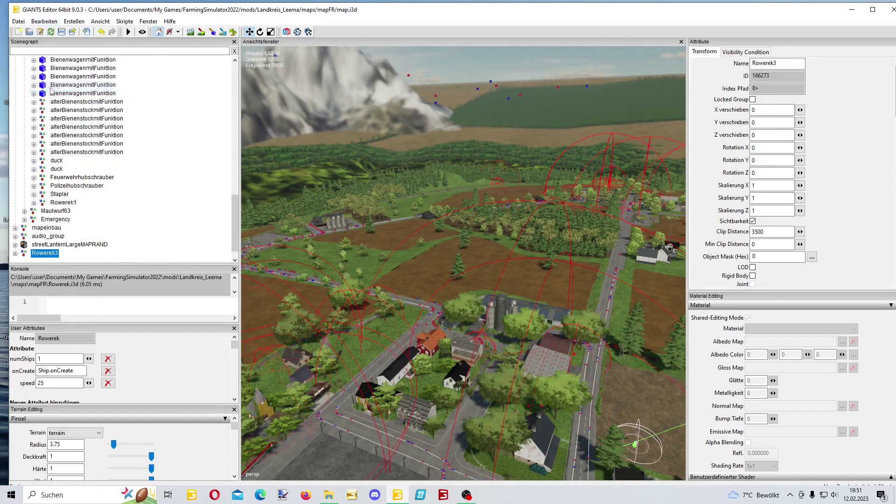
{"action": "left_click", "coordinate": [44, 21]}
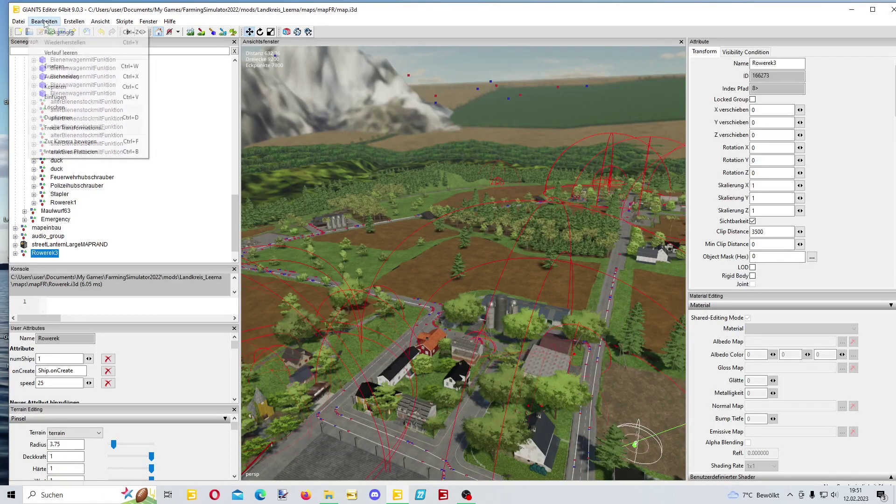
{"action": "left_click", "coordinate": [58, 76]}
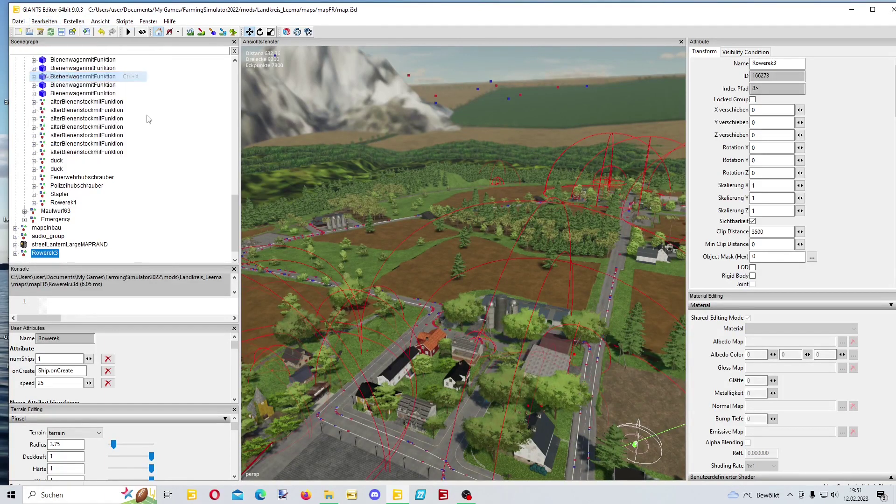
{"action": "left_click_drag", "start_coordinate": [235, 223], "coordinate": [232, 78]}
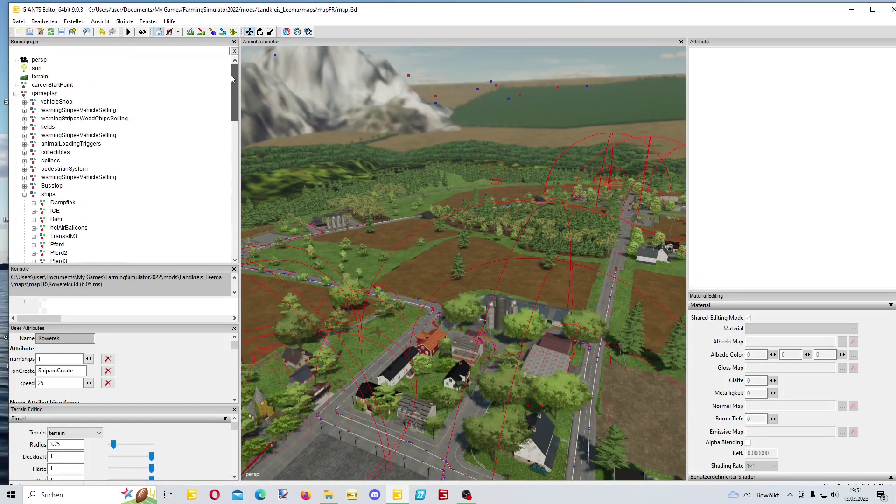
Step: Paste the cut Rowerek3 group into the ships group
{"action": "left_click", "coordinate": [51, 195]}
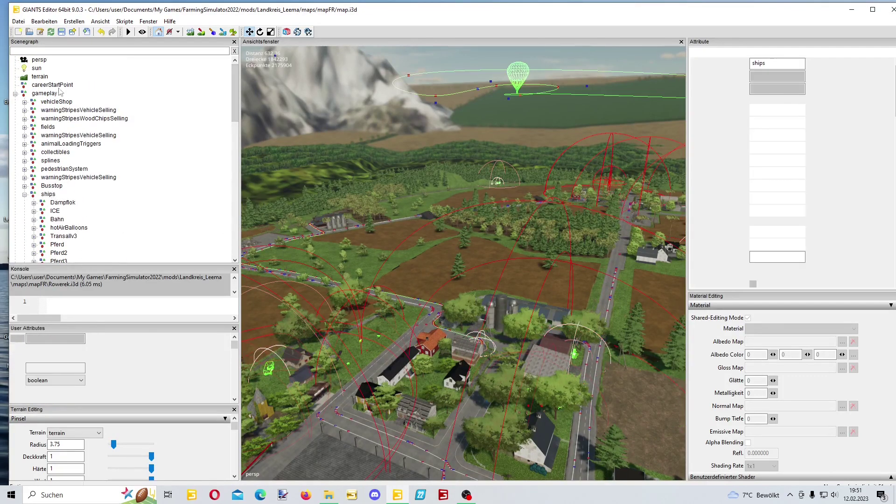
{"action": "left_click", "coordinate": [44, 22]}
{"action": "left_click", "coordinate": [64, 98]}
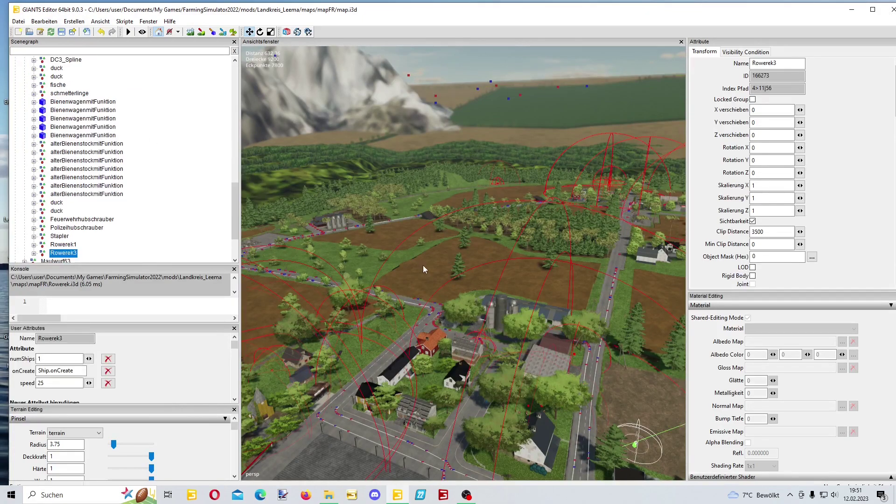
Step: Expand Rowerek3 inside the ships group and select its spline
{"action": "left_click_drag", "start_coordinate": [423, 265], "coordinate": [493, 304], "text": "alt"}
{"action": "right_click_drag", "start_coordinate": [493, 304], "coordinate": [600, 203], "text": "alt"}
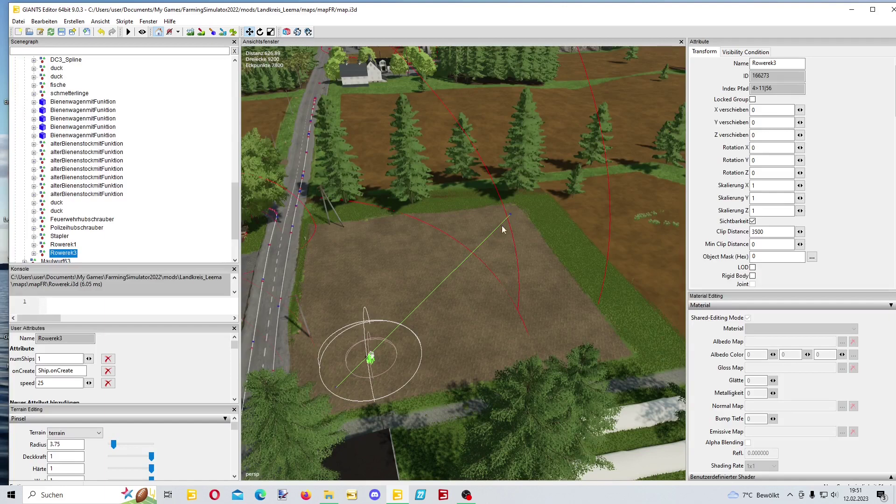
{"action": "left_click", "coordinate": [34, 252]}
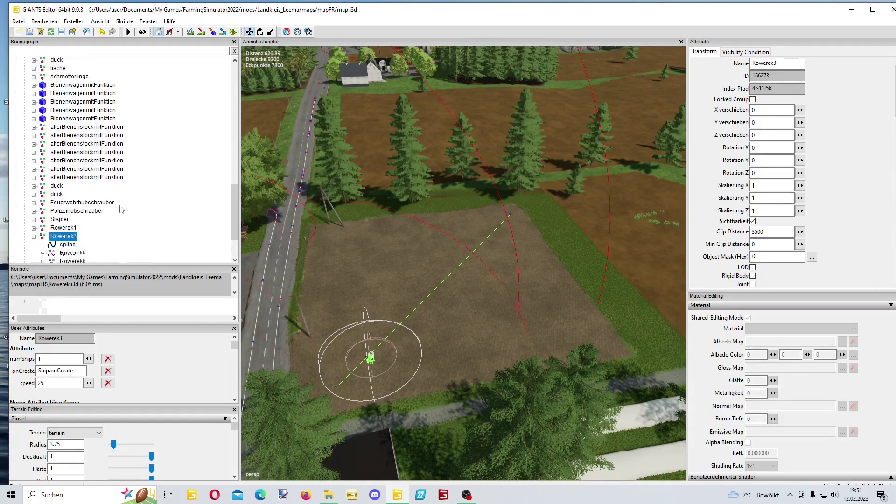
{"action": "left_click", "coordinate": [68, 236]}
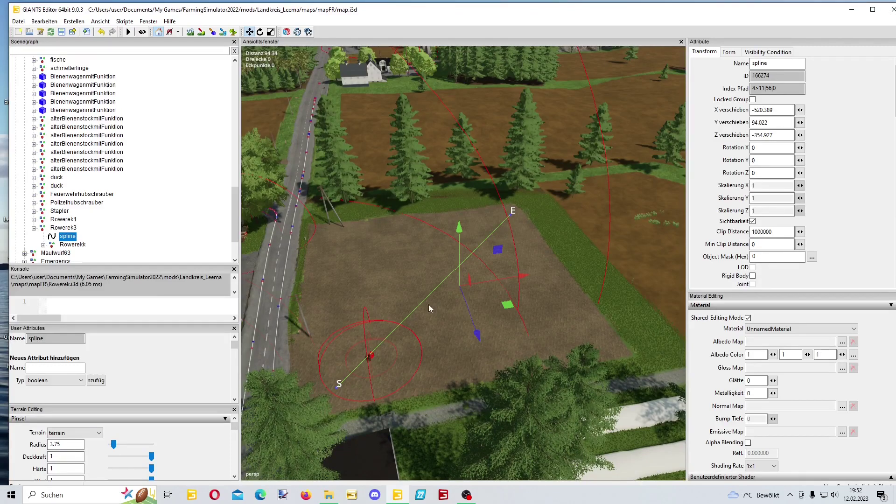
Step: Reverse the direction of the Rowerek3 spline so its start and end swap
{"action": "left_click_drag", "start_coordinate": [428, 304], "coordinate": [425, 282], "text": "alt"}
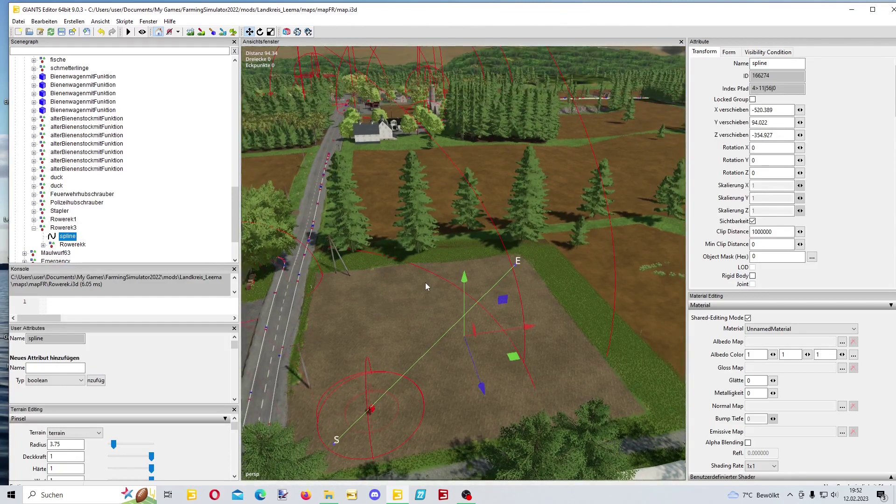
{"action": "key", "text": "r"}
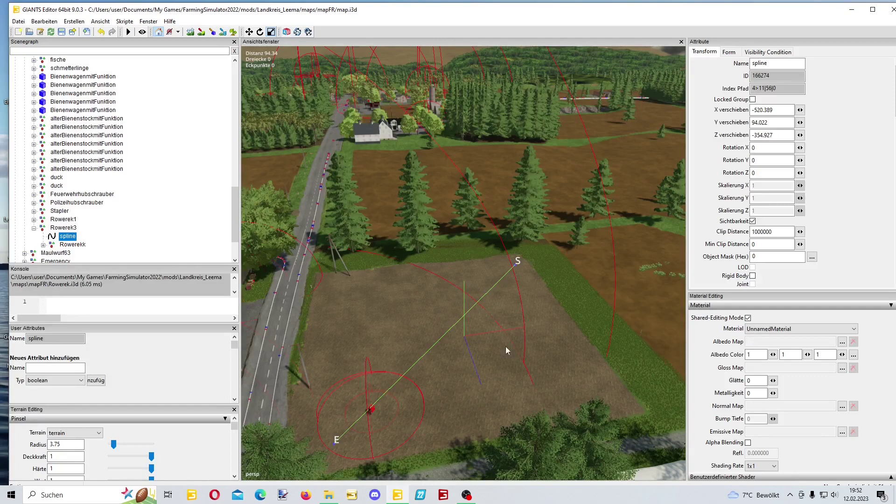
{"action": "right_click_drag", "start_coordinate": [462, 354], "coordinate": [514, 310]}
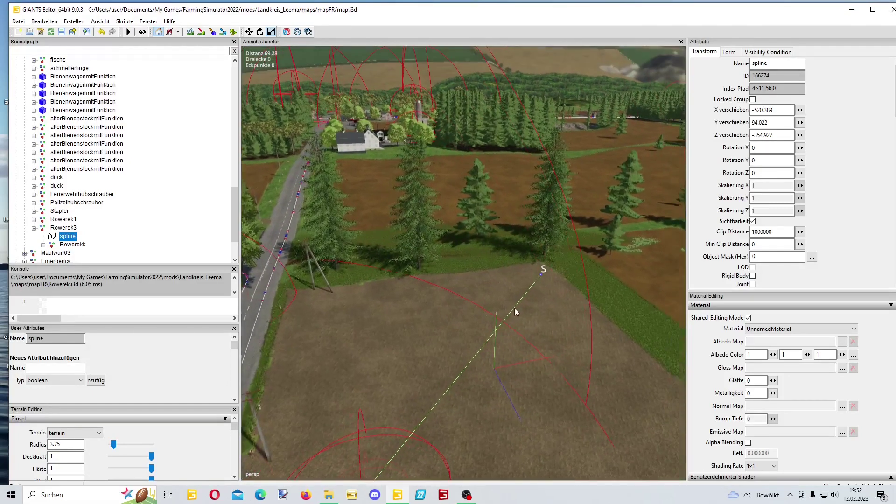
Step: Show the combined move and rotate gizmos and reselect the spline of Rowerek3 in the ships group
{"action": "left_click", "coordinate": [547, 249]}
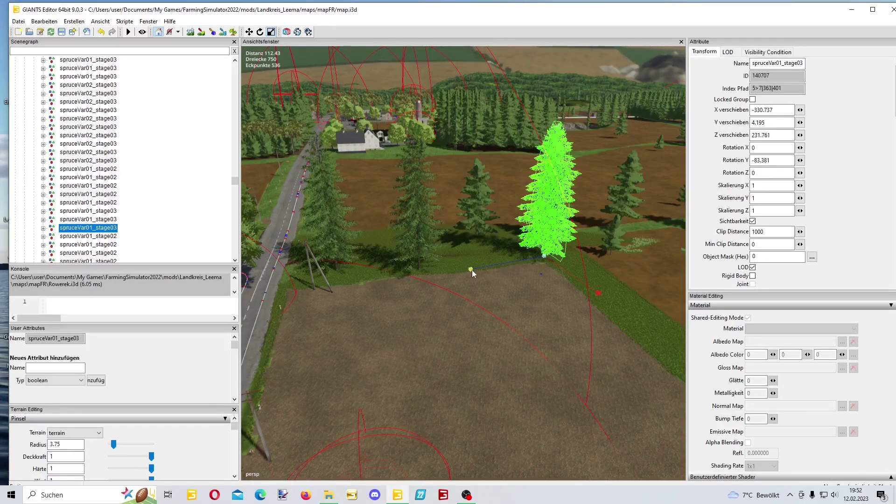
{"action": "key", "text": "4"}
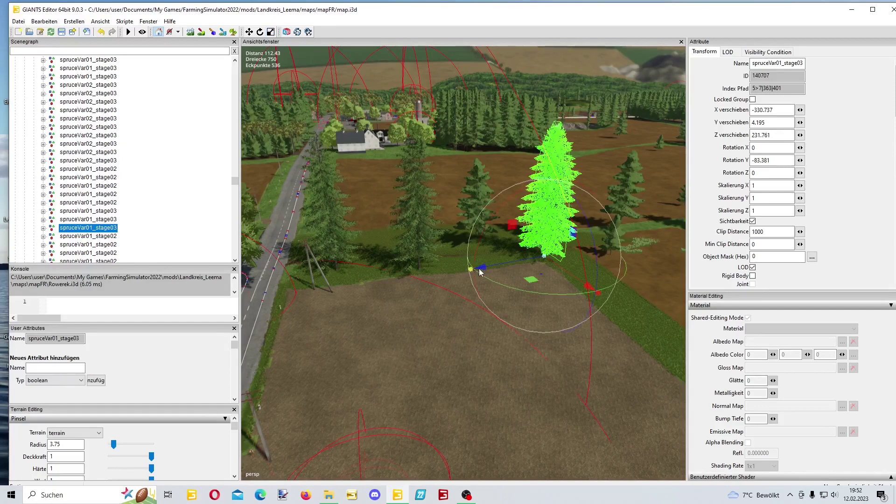
{"action": "left_click_drag", "start_coordinate": [482, 271], "coordinate": [482, 271]}
{"action": "left_click_drag", "start_coordinate": [235, 181], "coordinate": [227, 43]}
{"action": "scroll", "coordinate": [139, 218], "scroll_direction": "up", "scroll_amount": 4}
{"action": "scroll", "coordinate": [156, 123], "scroll_direction": "down", "scroll_amount": 4}
{"action": "scroll", "coordinate": [155, 131], "scroll_direction": "down", "scroll_amount": 10}
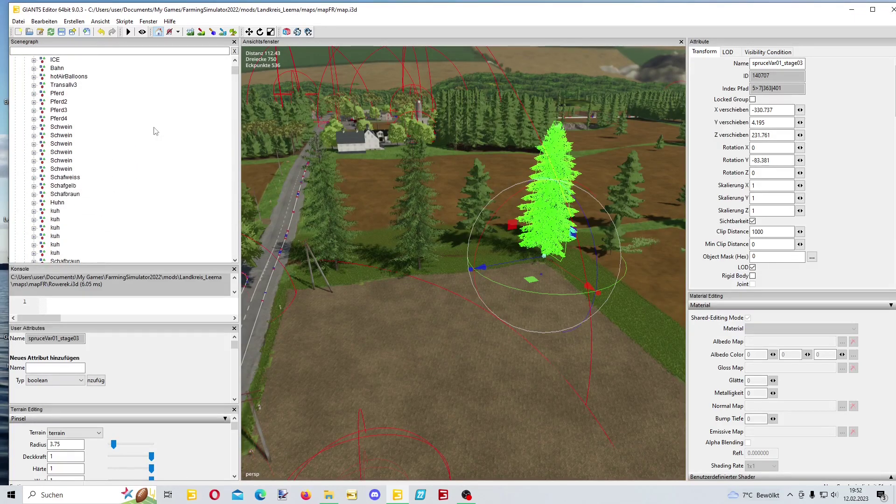
{"action": "scroll", "coordinate": [158, 140], "scroll_direction": "down", "scroll_amount": 6}
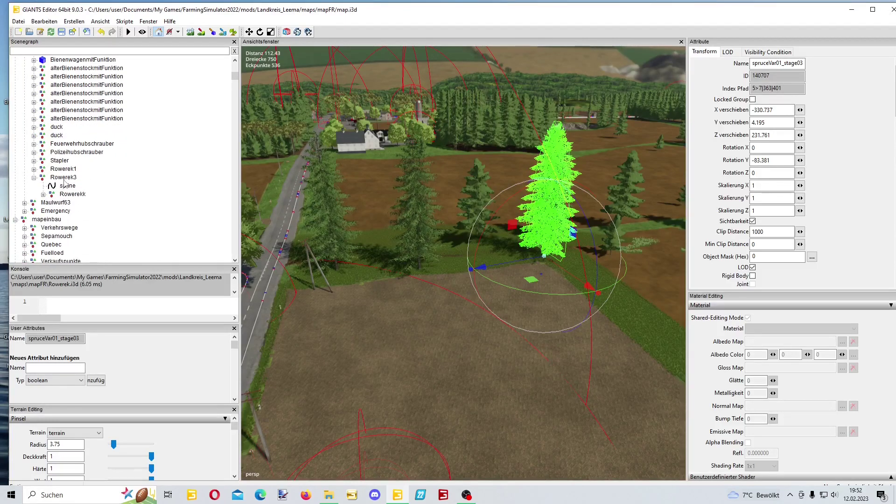
{"action": "left_click", "coordinate": [65, 178]}
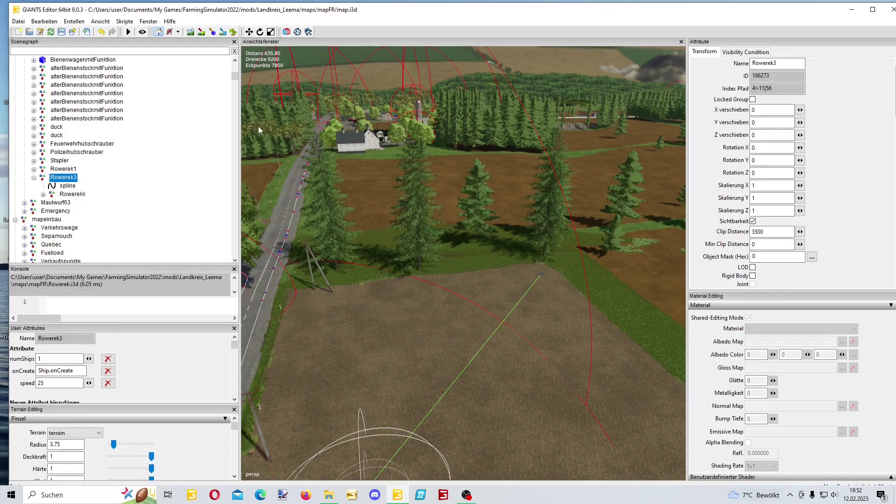
{"action": "left_click", "coordinate": [75, 186]}
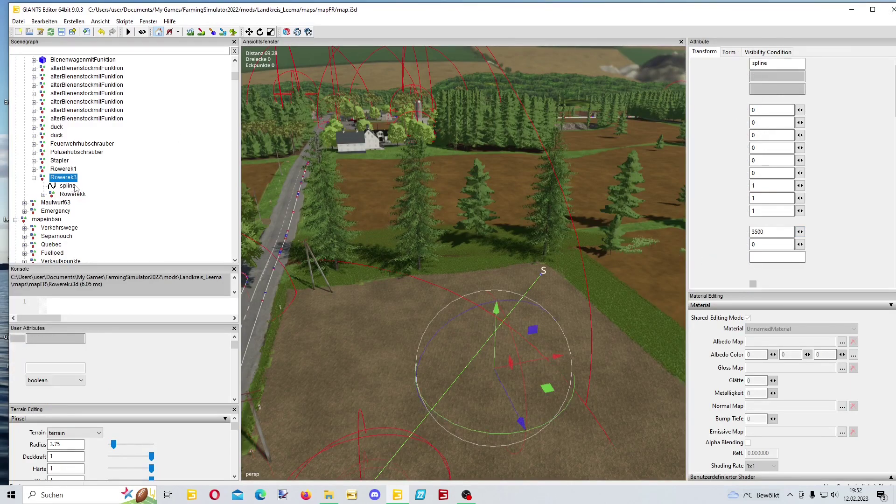
Step: Place the Rowerek3 spline in the yard between the white farm buildings and rotate it to about -30.6 on Y
{"action": "left_click_drag", "start_coordinate": [538, 204], "coordinate": [483, 236], "text": "alt"}
{"action": "scroll", "coordinate": [502, 194], "scroll_direction": "down", "scroll_amount": 3}
{"action": "scroll", "coordinate": [560, 156], "scroll_direction": "up", "scroll_amount": 5}
{"action": "left_click_drag", "start_coordinate": [567, 125], "coordinate": [492, 250], "text": "alt"}
{"action": "scroll", "coordinate": [535, 178], "scroll_direction": "up", "scroll_amount": 3}
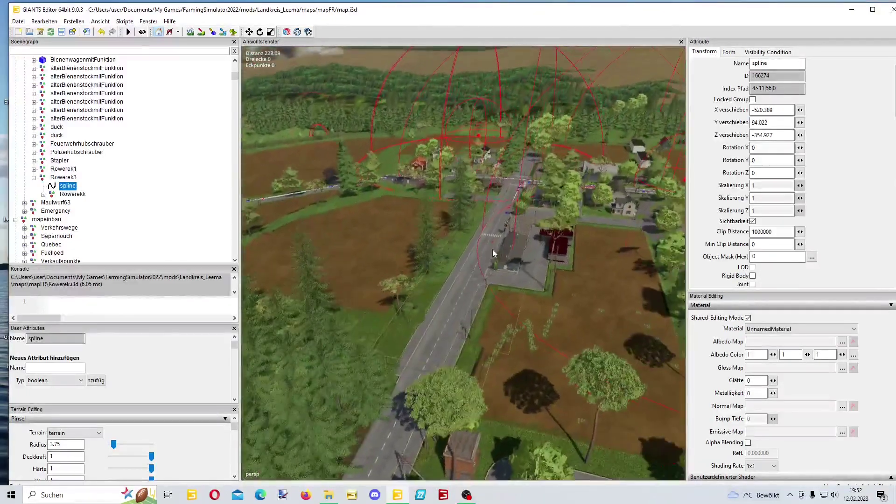
{"action": "right_click_drag", "start_coordinate": [492, 249], "coordinate": [555, 260]}
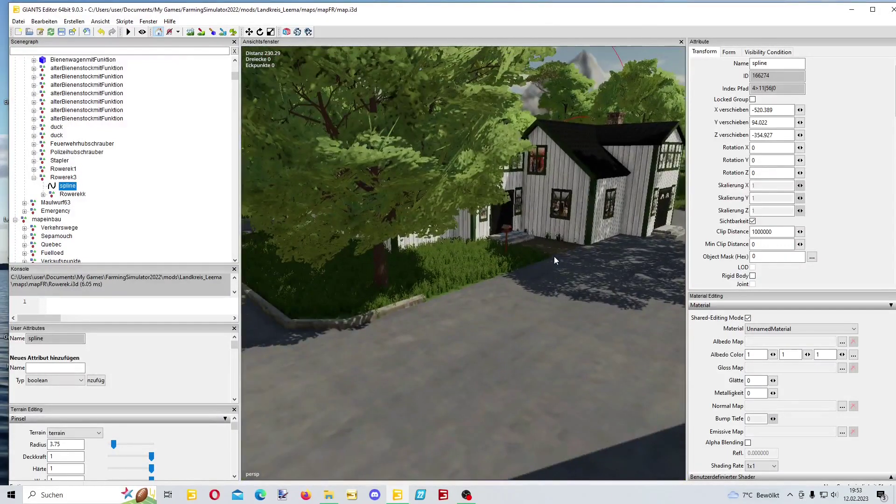
{"action": "right_click", "coordinate": [562, 258]}
{"action": "left_click", "coordinate": [508, 289]}
{"action": "scroll", "coordinate": [492, 306], "scroll_direction": "down", "scroll_amount": 2}
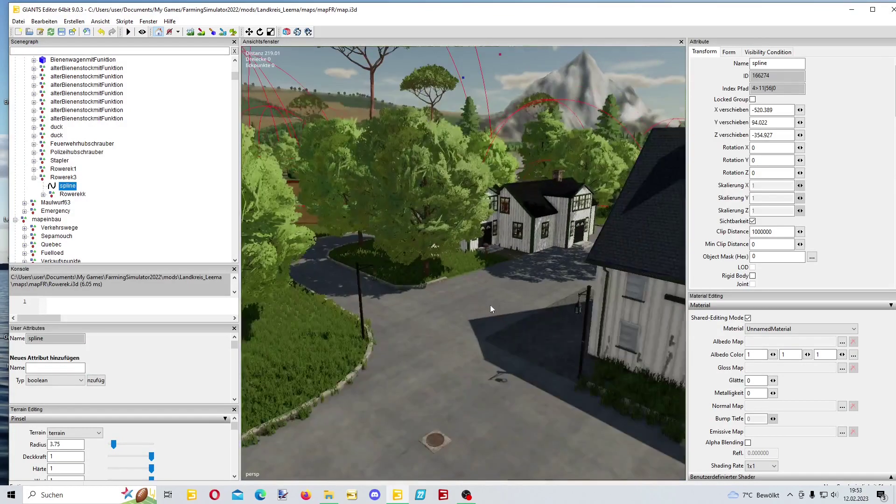
{"action": "right_click_drag", "start_coordinate": [490, 306], "coordinate": [400, 306]}
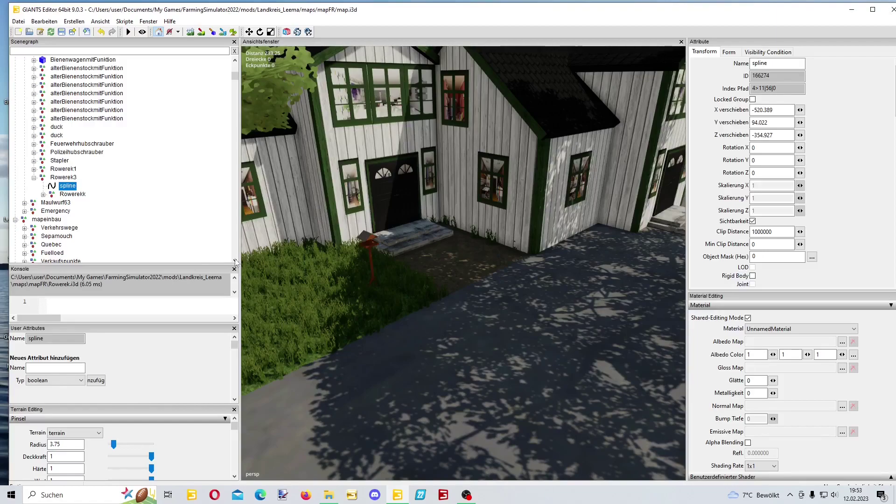
{"action": "right_click_drag", "start_coordinate": [422, 285], "coordinate": [364, 368]}
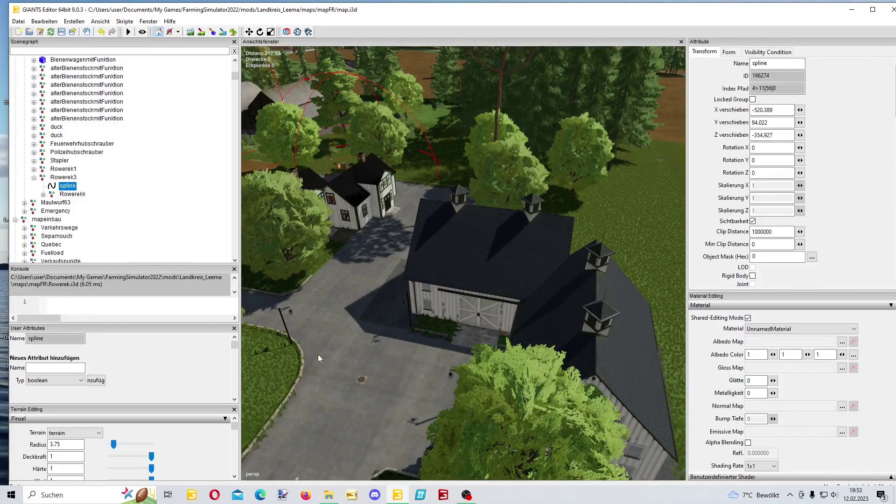
{"action": "right_click_drag", "start_coordinate": [317, 353], "coordinate": [436, 357]}
{"action": "left_click_drag", "start_coordinate": [437, 357], "coordinate": [365, 361]}
{"action": "left_click_drag", "start_coordinate": [404, 327], "coordinate": [440, 394]}
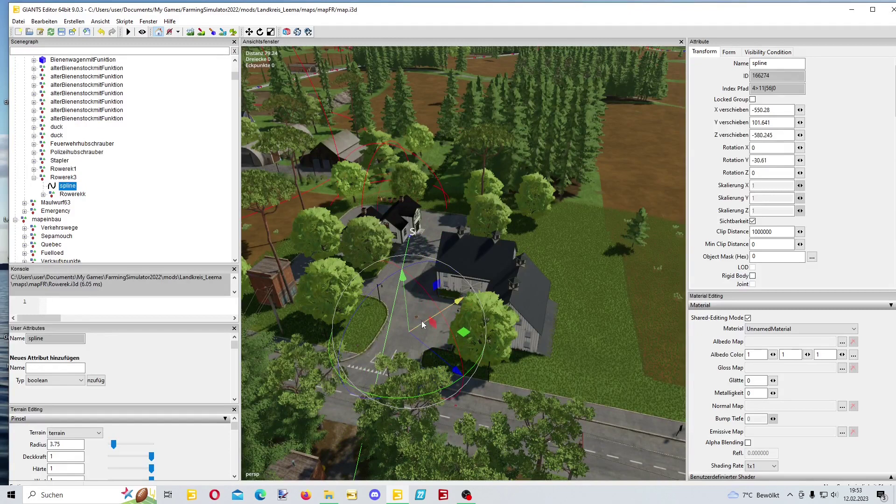
Step: Shift the spline to about X -556.3, Z -569.8 and rotate it to about -53.8 on Y, aiming its start at the barn gate
{"action": "left_click_drag", "start_coordinate": [421, 320], "coordinate": [423, 295]}
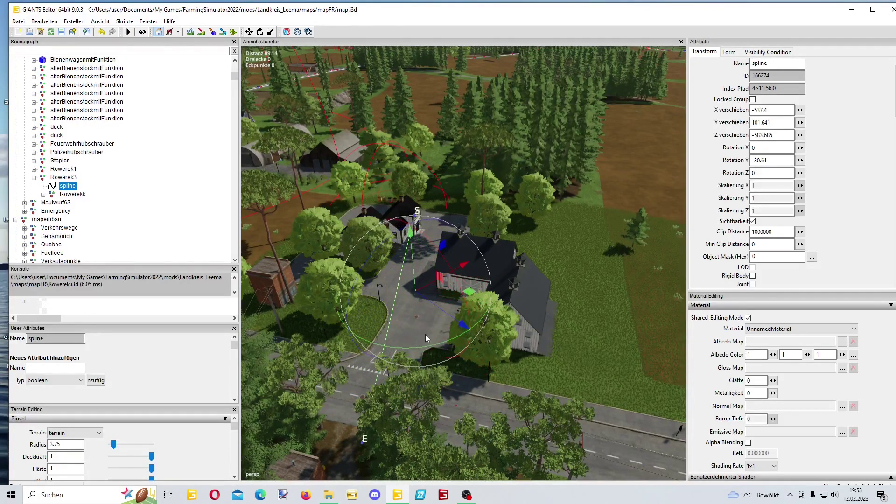
{"action": "left_click_drag", "start_coordinate": [431, 346], "coordinate": [411, 350]}
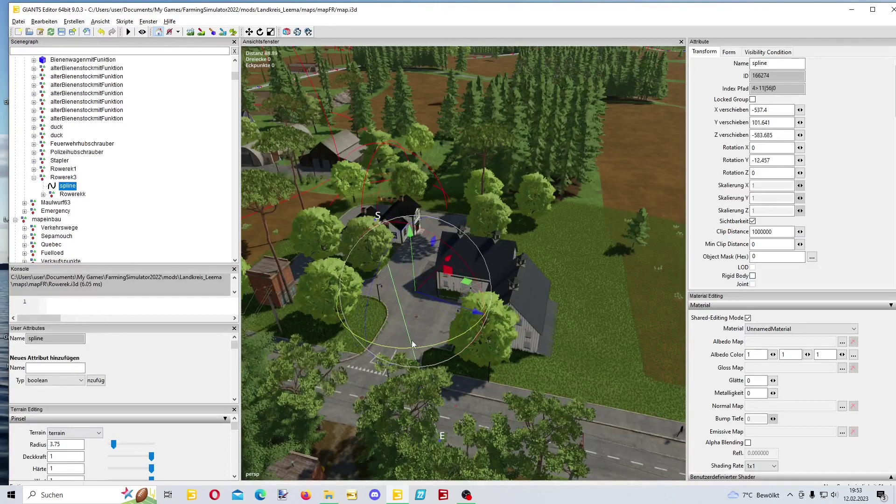
{"action": "scroll", "coordinate": [430, 329], "scroll_direction": "up", "scroll_amount": 5}
{"action": "mouse_move", "coordinate": [453, 330]}
{"action": "left_mouse_down"}
{"action": "mouse_move", "coordinate": [387, 335]}
{"action": "mouse_move", "coordinate": [394, 320]}
{"action": "left_mouse_up"}
{"action": "left_click_drag", "start_coordinate": [446, 290], "coordinate": [520, 438]}
{"action": "scroll", "coordinate": [504, 416], "scroll_direction": "up", "scroll_amount": 5}
{"action": "scroll", "coordinate": [498, 354], "scroll_direction": "up", "scroll_amount": 6}
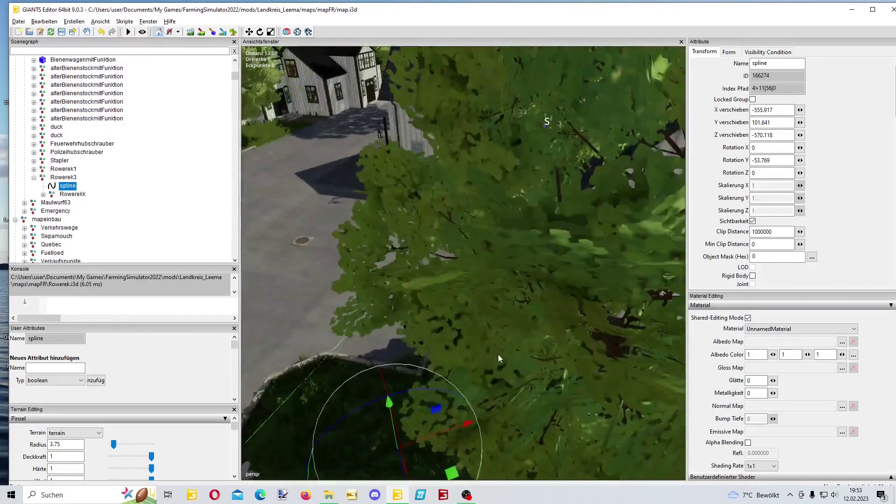
{"action": "scroll", "coordinate": [516, 343], "scroll_direction": "down", "scroll_amount": 2}
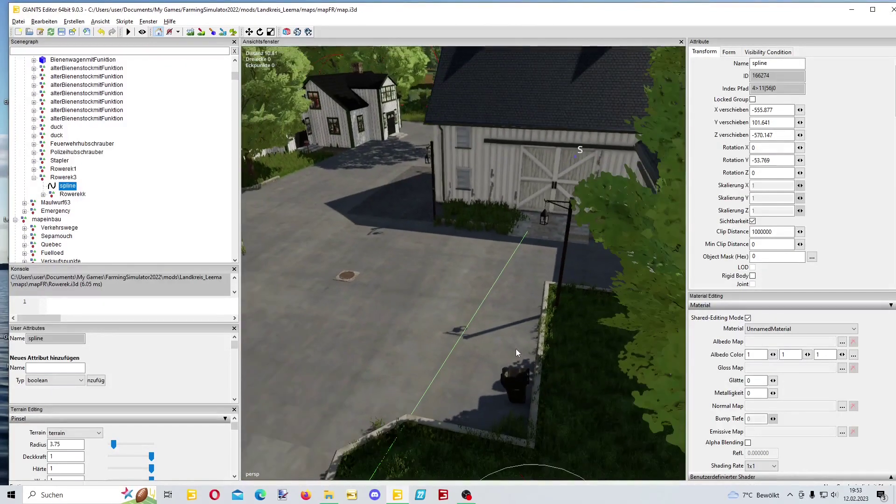
{"action": "left_click_drag", "start_coordinate": [508, 366], "coordinate": [518, 413], "text": "alt"}
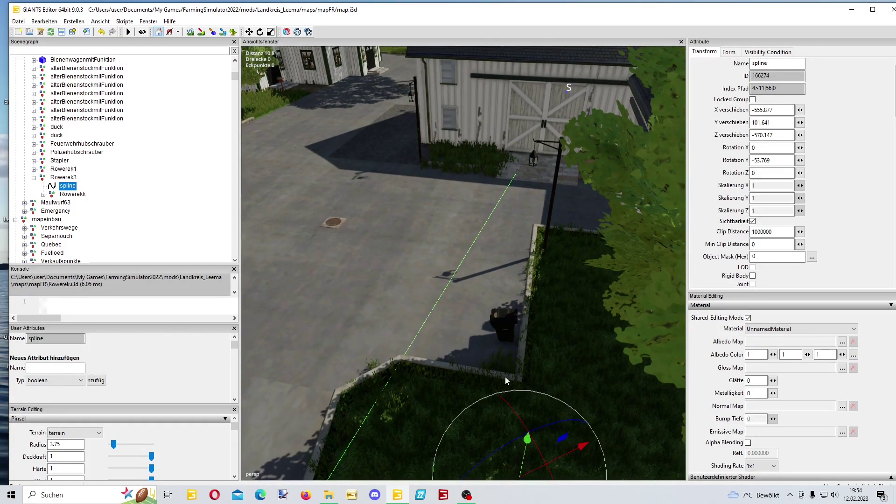
{"action": "left_click_drag", "start_coordinate": [505, 376], "coordinate": [518, 424], "text": "alt"}
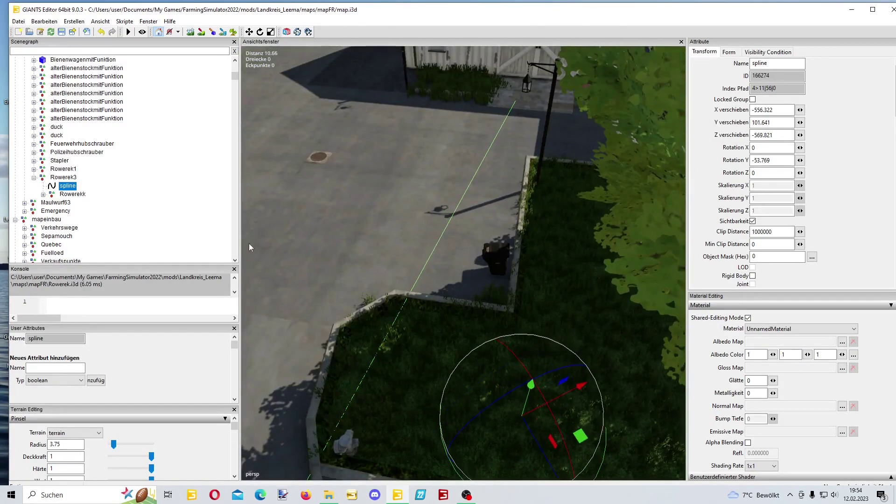
Step: Move the spline's end point from the trees across the road to the foot of the barn gate
{"action": "scroll", "coordinate": [172, 196], "scroll_direction": "down", "scroll_amount": 1}
{"action": "left_click_drag", "start_coordinate": [390, 324], "coordinate": [309, 253], "text": "alt"}
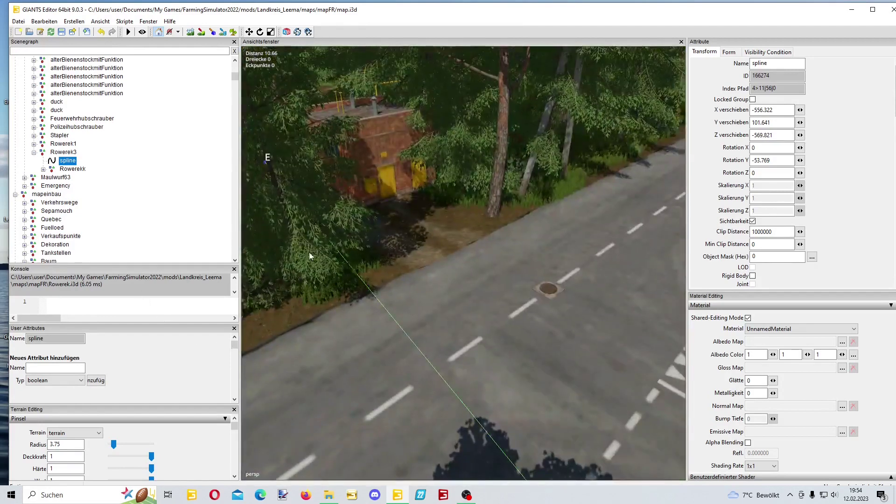
{"action": "right_click_drag", "start_coordinate": [309, 255], "coordinate": [281, 220]}
{"action": "left_click", "coordinate": [352, 204]}
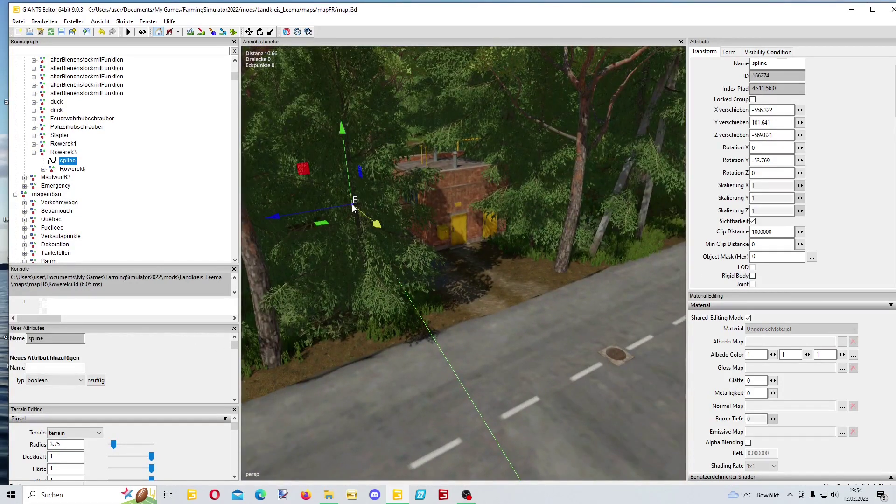
{"action": "left_click_drag", "start_coordinate": [356, 208], "coordinate": [738, 468]}
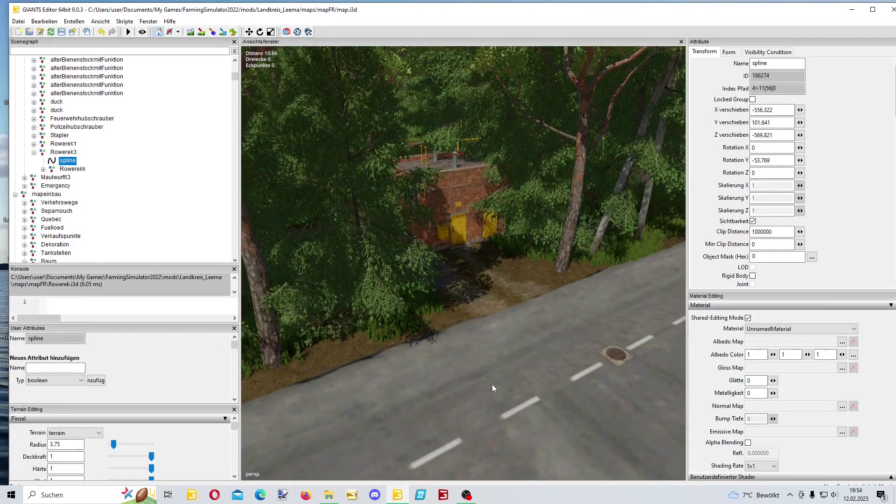
{"action": "mouse_move", "coordinate": [492, 385]}
{"action": "left_mouse_down", "text": "alt"}
{"action": "mouse_move", "coordinate": [448, 391]}
{"action": "mouse_move", "coordinate": [506, 361]}
{"action": "mouse_move", "coordinate": [517, 340]}
{"action": "left_mouse_up", "text": "alt"}
{"action": "scroll", "coordinate": [517, 341], "scroll_direction": "up", "scroll_amount": 6}
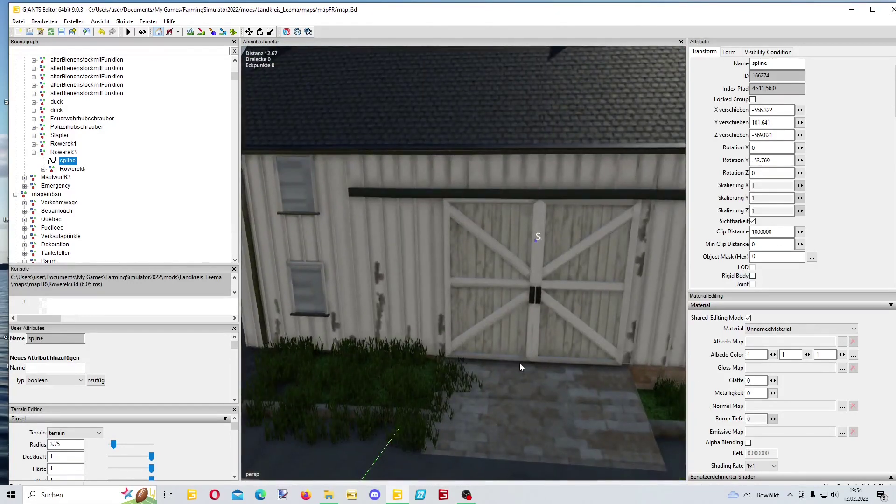
{"action": "key", "text": "ctrl+b"}
Step: Move the spline's start point onto the ground inside the barn, behind the gate
{"action": "mouse_move", "coordinate": [519, 362]}
{"action": "left_mouse_down", "text": "alt"}
{"action": "mouse_move", "coordinate": [533, 371]}
{"action": "mouse_move", "coordinate": [541, 292]}
{"action": "left_mouse_up", "text": "alt"}
{"action": "scroll", "coordinate": [533, 372], "scroll_direction": "up", "scroll_amount": 3}
{"action": "scroll", "coordinate": [535, 372], "scroll_direction": "up", "scroll_amount": 5}
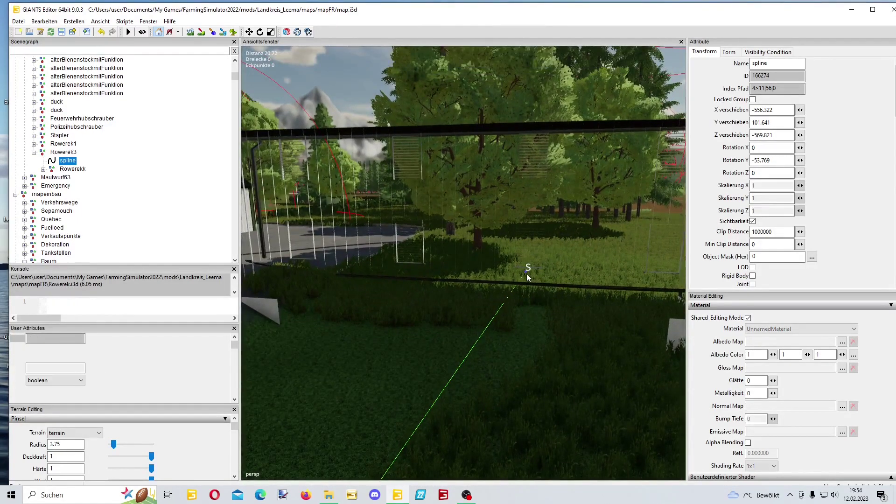
{"action": "left_click", "coordinate": [526, 273]}
{"action": "left_click", "coordinate": [489, 385]}
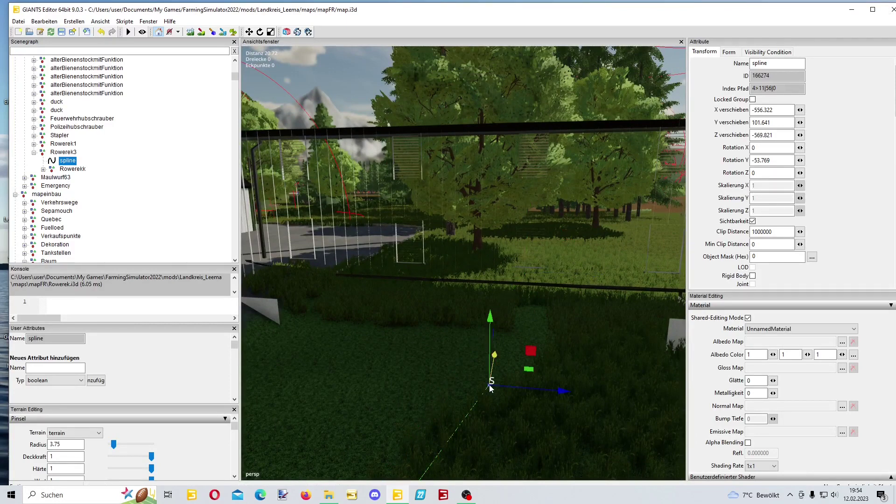
Step: Raise the spline's end point at the foot of the barn gate and delete the surplus last control point
{"action": "scroll", "coordinate": [446, 396], "scroll_direction": "down", "scroll_amount": 3}
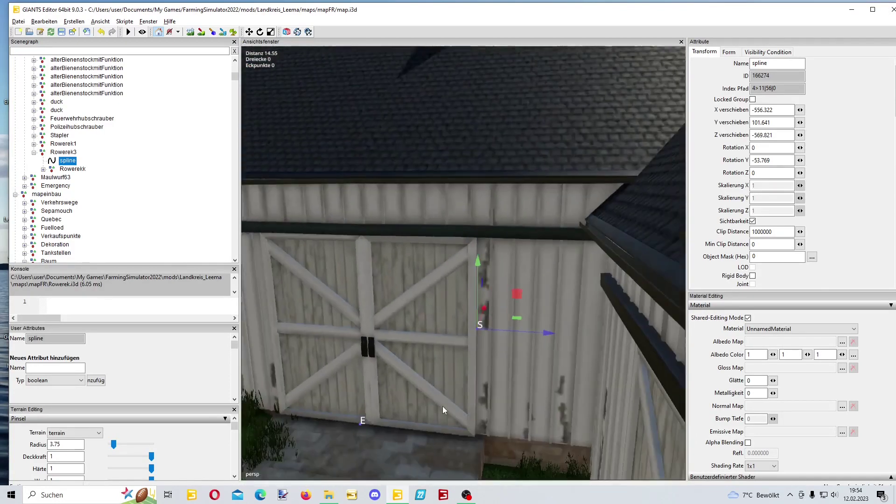
{"action": "left_click_drag", "start_coordinate": [442, 406], "coordinate": [447, 406], "text": "alt"}
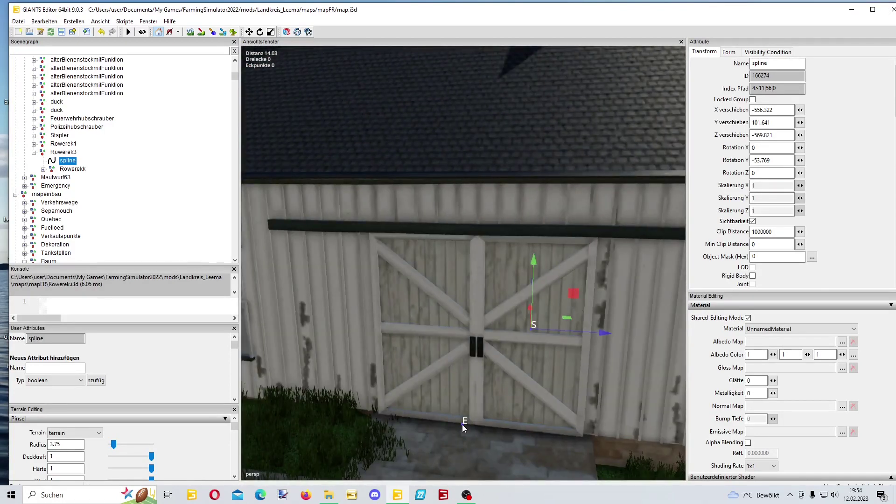
{"action": "left_click", "coordinate": [462, 424]}
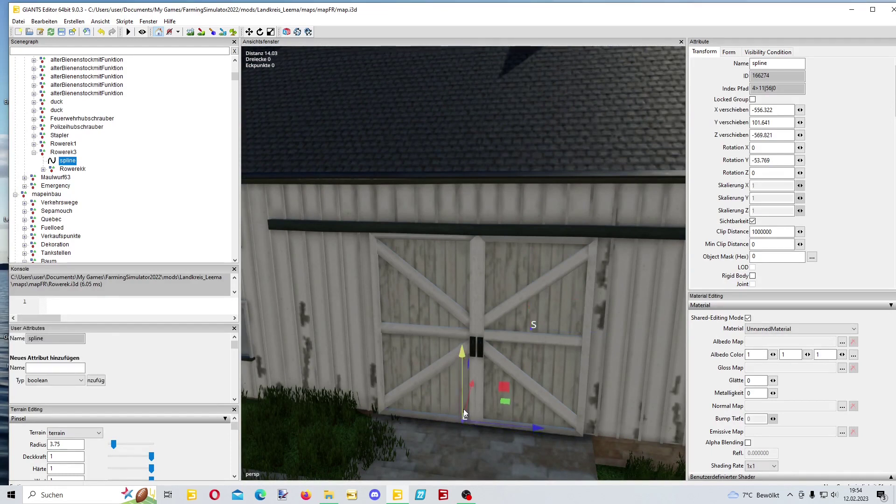
{"action": "left_click_drag", "start_coordinate": [463, 409], "coordinate": [464, 379]}
{"action": "scroll", "coordinate": [460, 385], "scroll_direction": "down", "scroll_amount": 3}
{"action": "scroll", "coordinate": [459, 385], "scroll_direction": "up", "scroll_amount": 3}
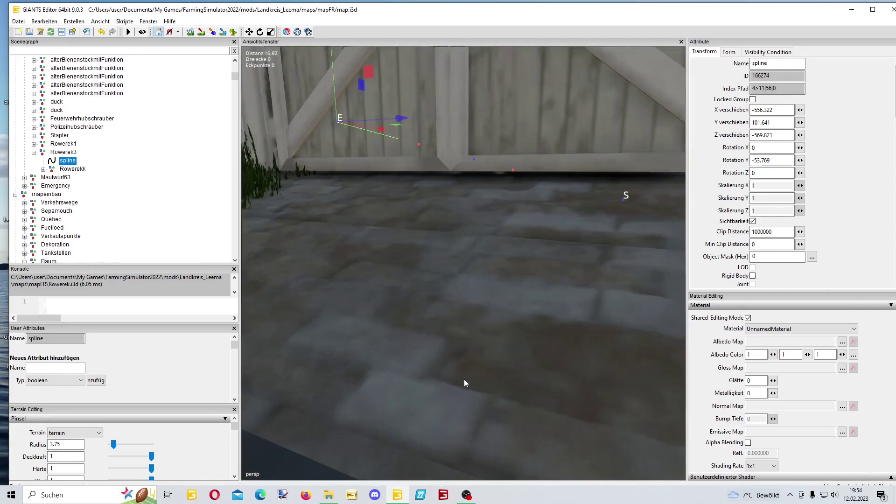
{"action": "key", "text": "Delete"}
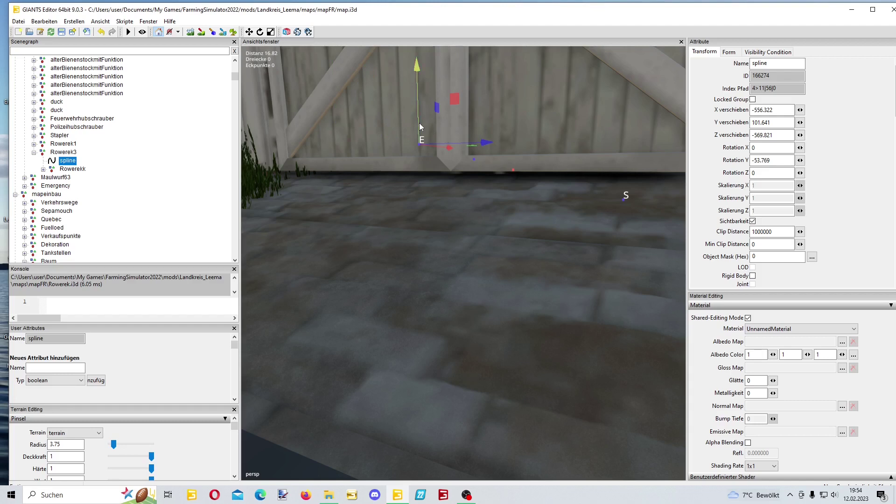
Step: Lower the end point onto the paving at the gate and add another control point beyond it
{"action": "left_click_drag", "start_coordinate": [420, 122], "coordinate": [421, 156]}
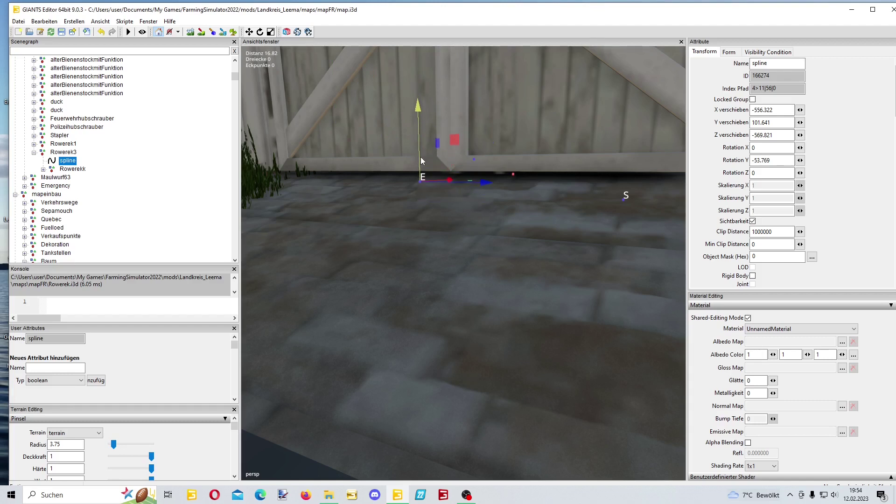
{"action": "key", "text": "Insert"}
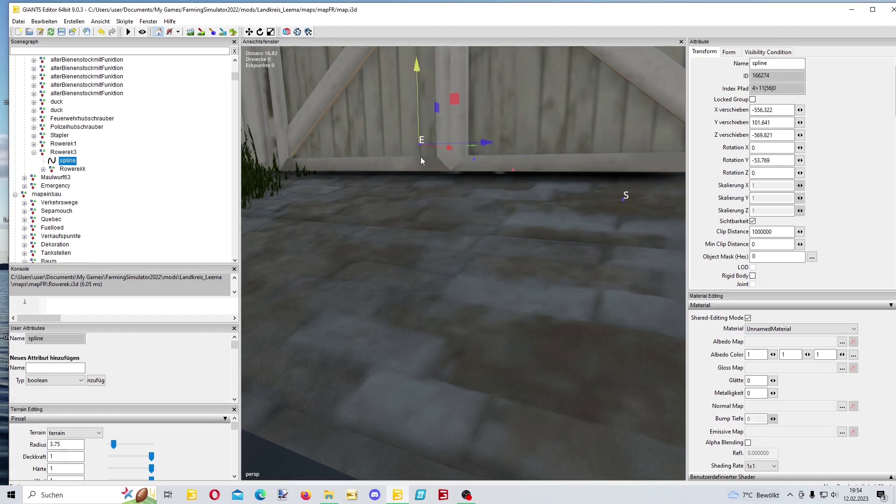
{"action": "left_click_drag", "start_coordinate": [419, 130], "coordinate": [416, 156]}
{"action": "key", "text": "Insert"}
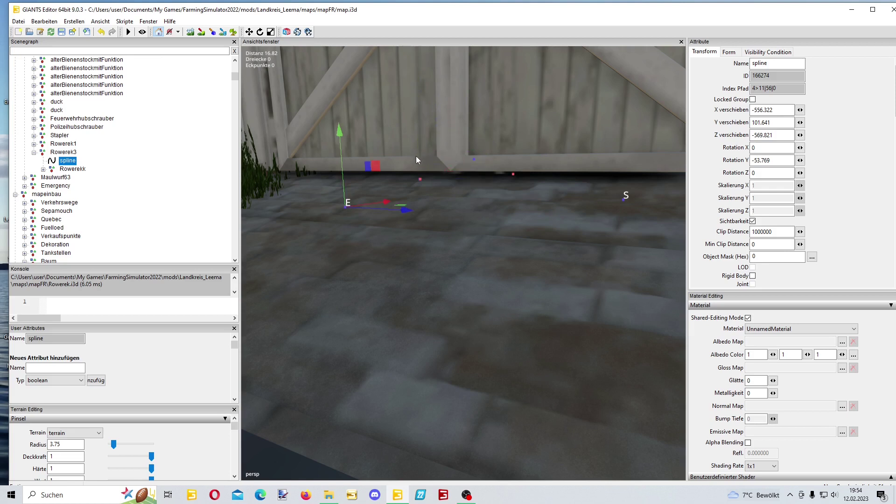
{"action": "left_click_drag", "start_coordinate": [343, 185], "coordinate": [363, 191]}
Step: Adjust the new end point so it sits at ground level just in front of the gate's bottom beam
{"action": "middle_click_drag", "start_coordinate": [363, 192], "coordinate": [364, 195], "text": "alt"}
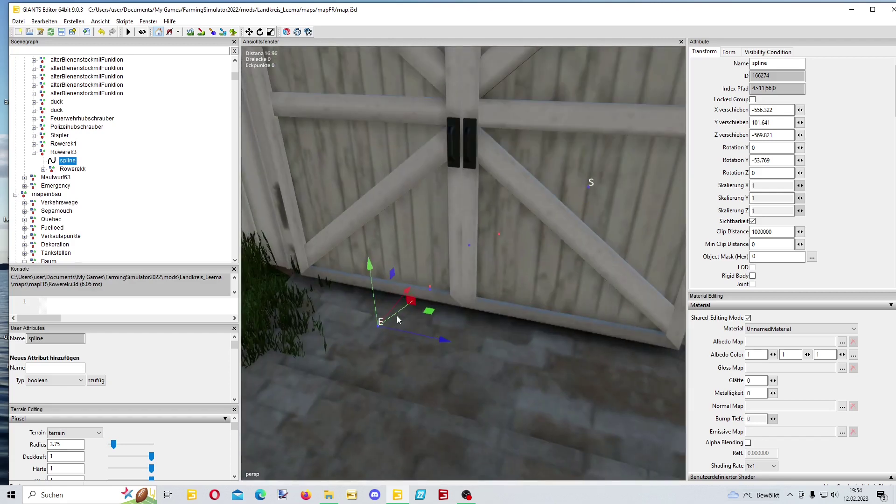
{"action": "left_click_drag", "start_coordinate": [396, 306], "coordinate": [395, 245]}
{"action": "scroll", "coordinate": [404, 269], "scroll_direction": "up", "scroll_amount": 2}
{"action": "scroll", "coordinate": [403, 273], "scroll_direction": "down", "scroll_amount": 3}
{"action": "left_click_drag", "start_coordinate": [398, 167], "coordinate": [396, 152]}
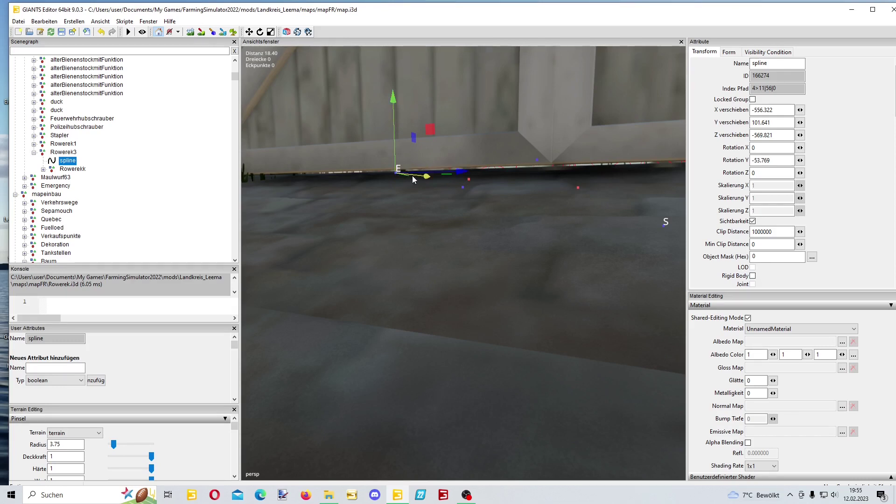
Step: Add a further control point in front of the barn gate and lower it onto the paving
{"action": "left_click_drag", "start_coordinate": [413, 176], "coordinate": [361, 129]}
{"action": "key", "text": "Insert"}
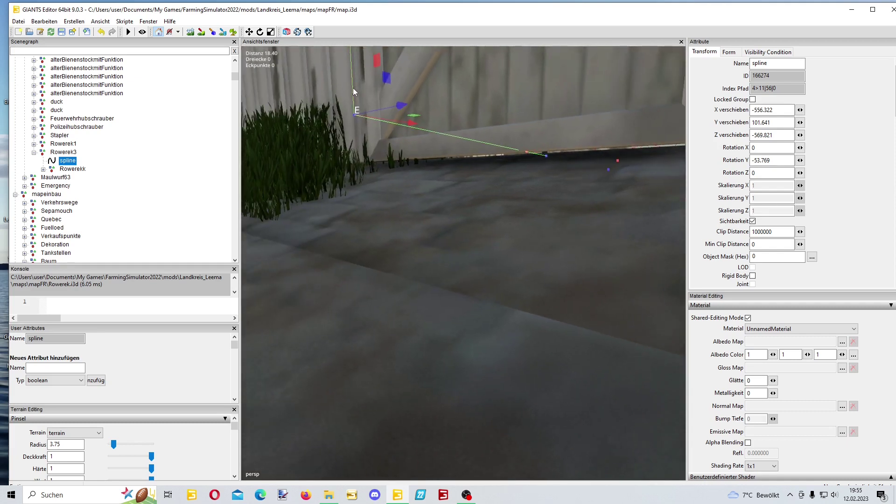
{"action": "left_click_drag", "start_coordinate": [352, 91], "coordinate": [371, 159]}
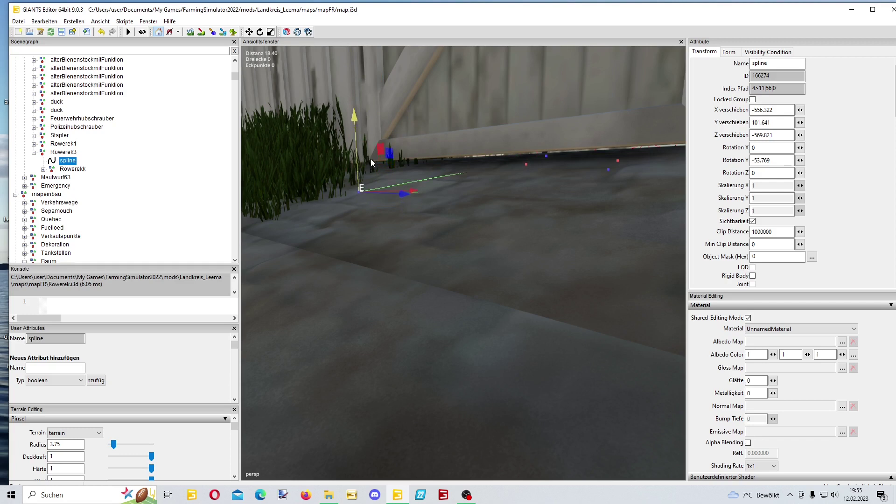
{"action": "left_click", "coordinate": [525, 166]}
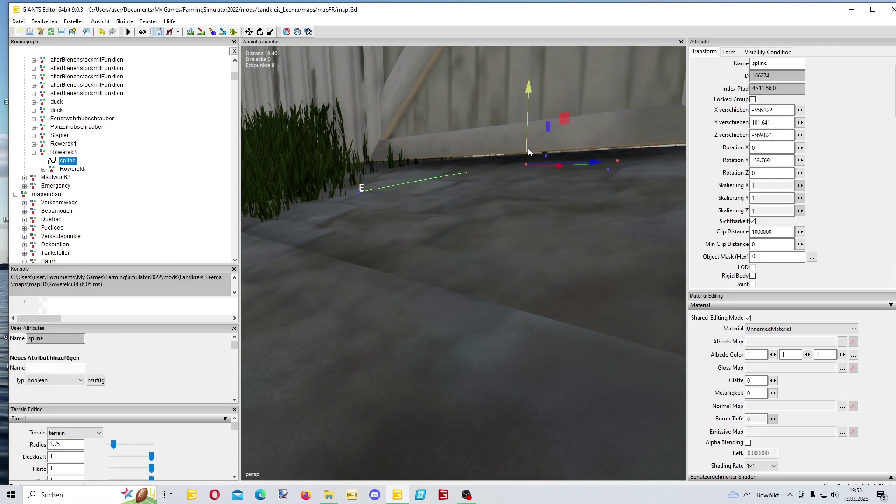
{"action": "left_click", "coordinate": [360, 192]}
Step: Extend the spline with more control points from the gate across the paving and straight out into the yard
{"action": "left_click_drag", "start_coordinate": [447, 195], "coordinate": [466, 259], "text": "alt"}
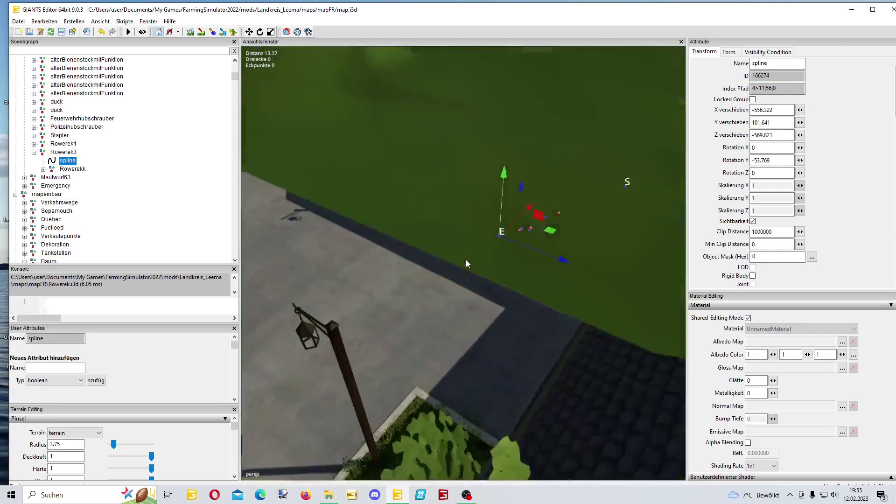
{"action": "right_click_drag", "start_coordinate": [466, 263], "coordinate": [475, 239]}
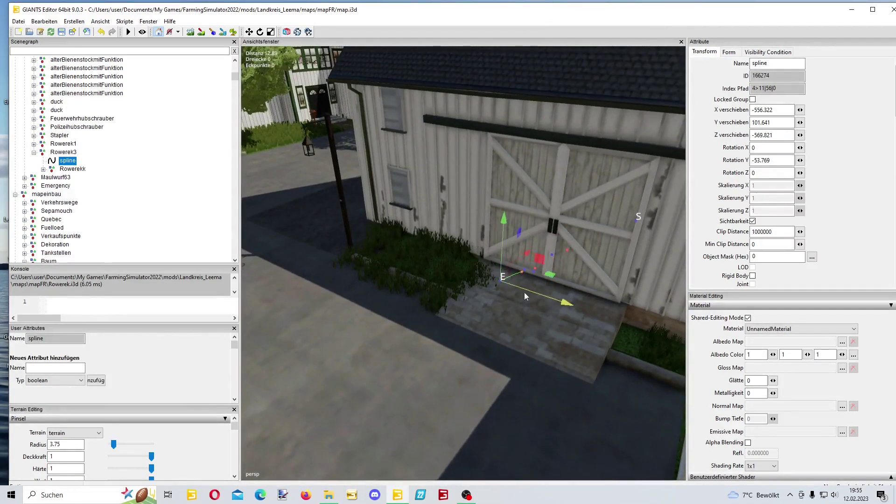
{"action": "left_click_drag", "start_coordinate": [524, 293], "coordinate": [413, 289]}
{"action": "scroll", "coordinate": [527, 298], "scroll_direction": "up", "scroll_amount": 3}
{"action": "scroll", "coordinate": [523, 281], "scroll_direction": "up", "scroll_amount": 2}
{"action": "scroll", "coordinate": [510, 231], "scroll_direction": "down", "scroll_amount": 3}
{"action": "scroll", "coordinate": [514, 231], "scroll_direction": "up", "scroll_amount": 1}
{"action": "scroll", "coordinate": [514, 231], "scroll_direction": "up", "scroll_amount": 2}
{"action": "left_click_drag", "start_coordinate": [379, 314], "coordinate": [464, 393]}
{"action": "left_click", "coordinate": [422, 305]}
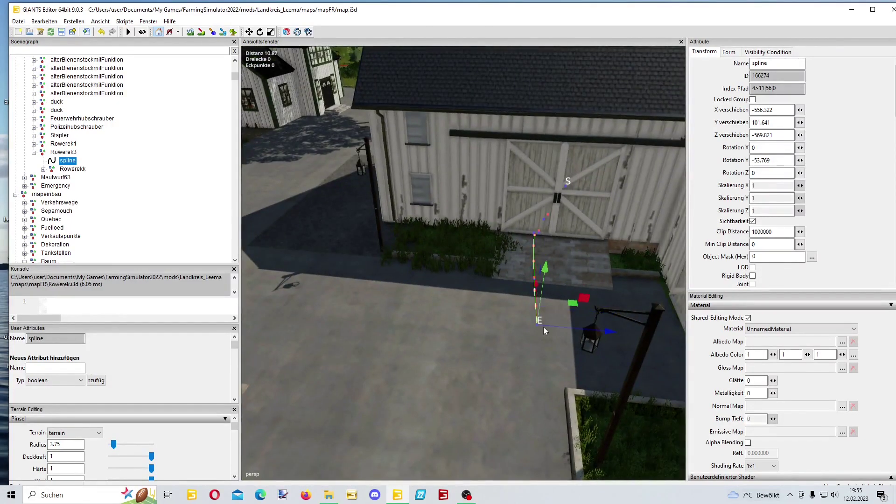
Step: Bend the spline's end sideways across the yard towards the road, set its height and select the neighbouring curve points
{"action": "left_click_drag", "start_coordinate": [547, 327], "coordinate": [513, 361]}
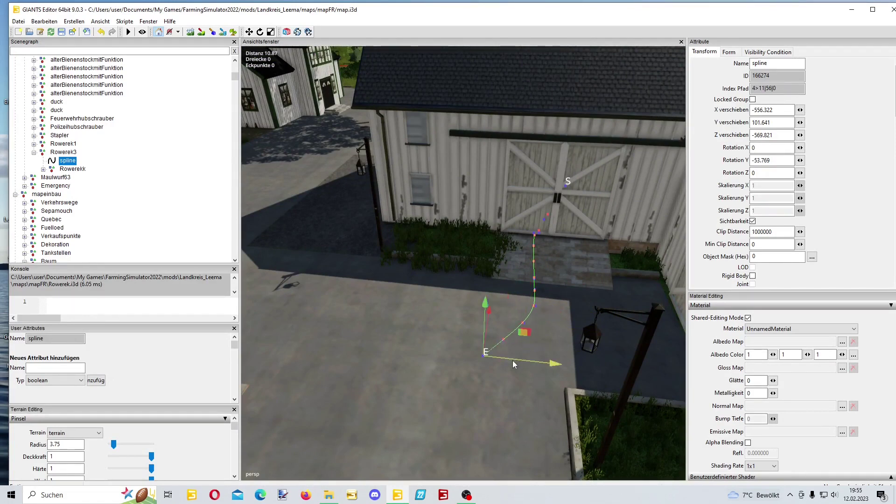
{"action": "right_click_drag", "start_coordinate": [512, 360], "coordinate": [459, 382]}
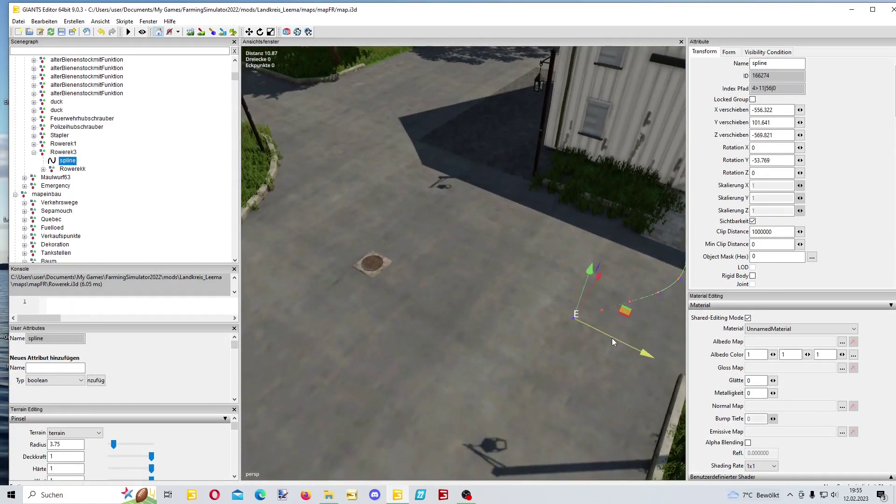
{"action": "left_click_drag", "start_coordinate": [582, 303], "coordinate": [579, 303]}
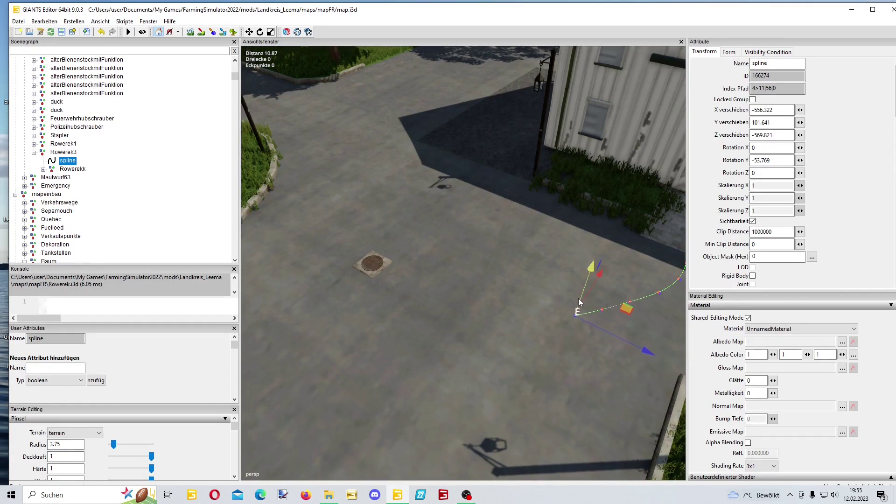
{"action": "left_click", "coordinate": [603, 308]}
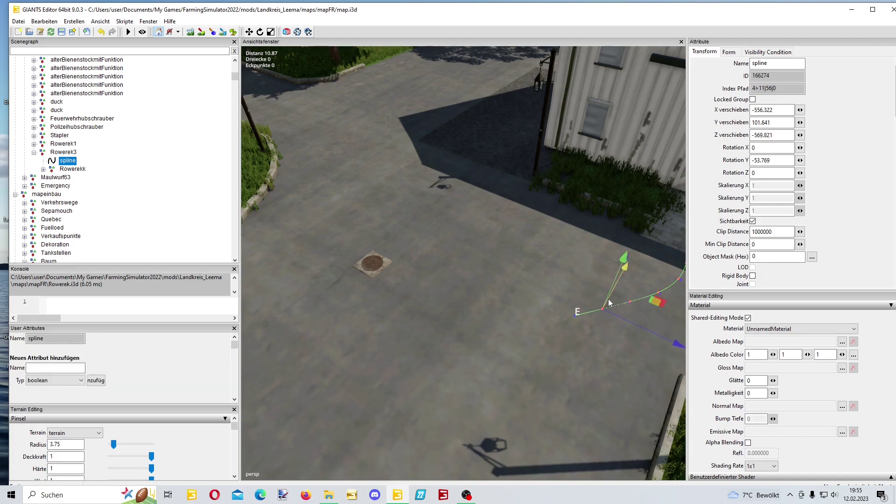
{"action": "left_click_drag", "start_coordinate": [575, 340], "coordinate": [595, 349], "text": "alt"}
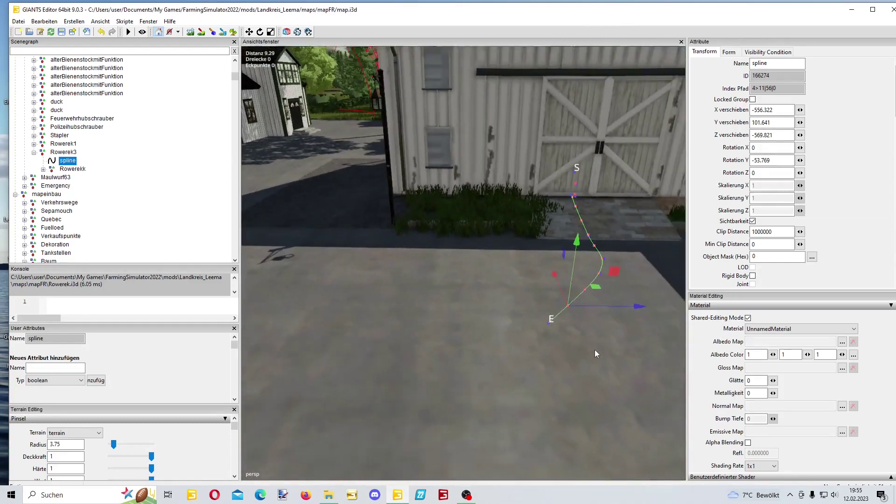
{"action": "left_click", "coordinate": [586, 290]}
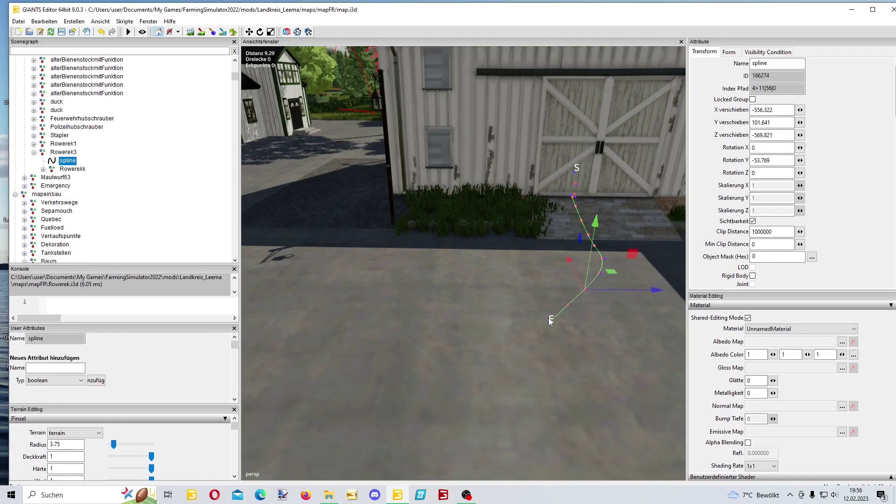
Step: Extend the spline's end from the yard to the kerb corner beside the give-way triangle at the road
{"action": "right_click_drag", "start_coordinate": [548, 322], "coordinate": [458, 388]}
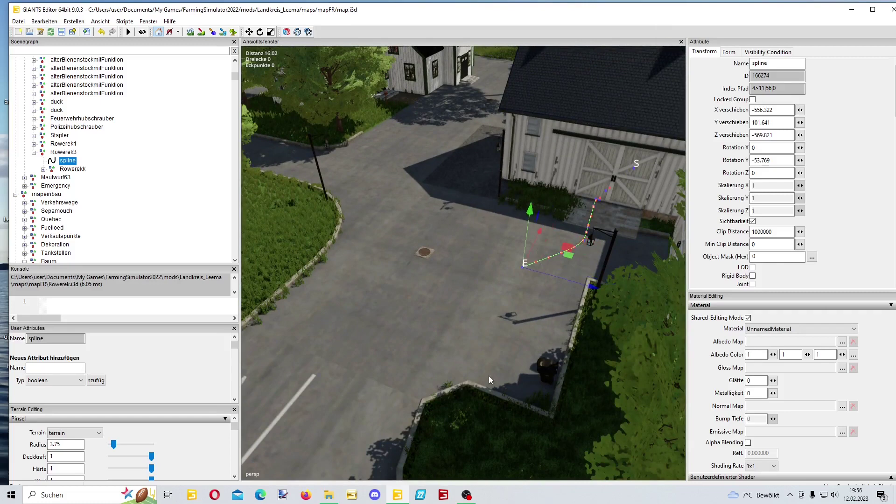
{"action": "left_click_drag", "start_coordinate": [559, 276], "coordinate": [386, 393]}
{"action": "middle_click_drag", "start_coordinate": [387, 393], "coordinate": [393, 386], "text": "alt"}
{"action": "scroll", "coordinate": [393, 383], "scroll_direction": "up", "scroll_amount": 2}
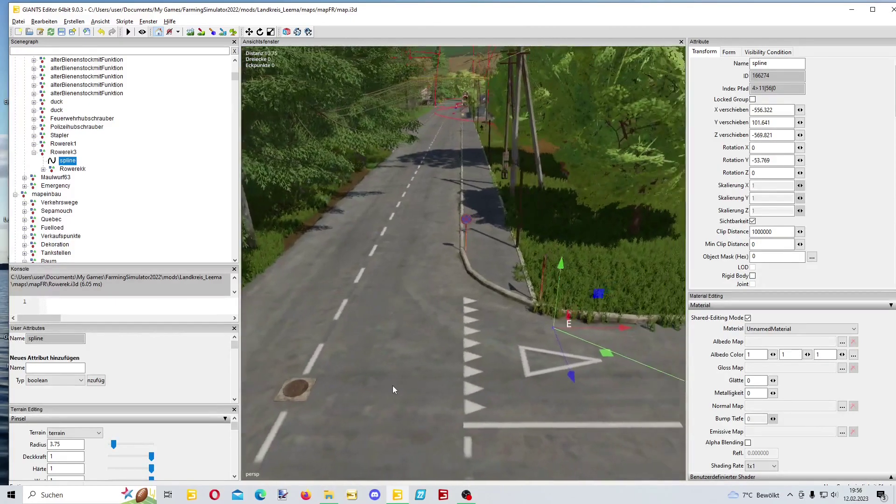
{"action": "scroll", "coordinate": [401, 387], "scroll_direction": "up", "scroll_amount": 2}
{"action": "right_click_drag", "start_coordinate": [408, 388], "coordinate": [626, 441]}
Step: Add control points that take the spline around the kerb corner and onto the road along the kerb
{"action": "key", "text": "Insert"}
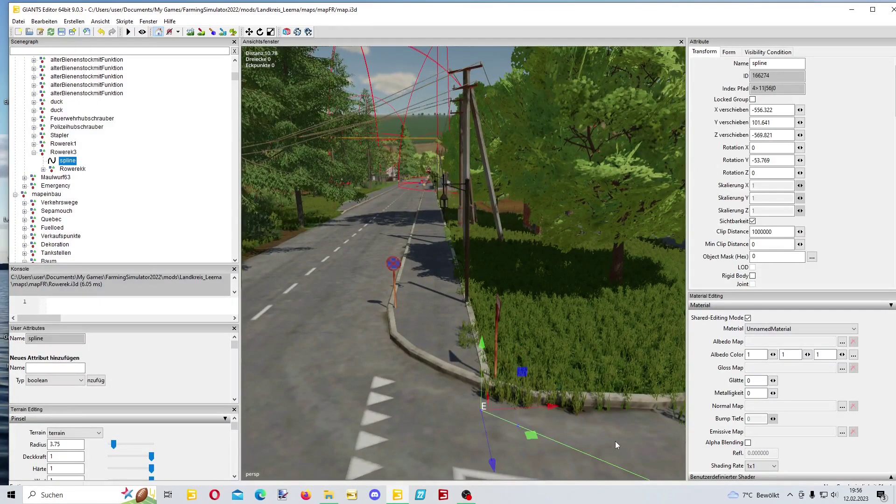
{"action": "left_click_drag", "start_coordinate": [499, 399], "coordinate": [433, 380]}
{"action": "left_click_drag", "start_coordinate": [382, 418], "coordinate": [507, 95]}
{"action": "left_click_drag", "start_coordinate": [454, 297], "coordinate": [444, 259], "text": "alt"}
{"action": "middle_click_drag", "start_coordinate": [444, 259], "coordinate": [463, 268], "text": "alt"}
{"action": "scroll", "coordinate": [450, 271], "scroll_direction": "up", "scroll_amount": 4}
{"action": "left_click_drag", "start_coordinate": [471, 269], "coordinate": [425, 172], "text": "alt"}
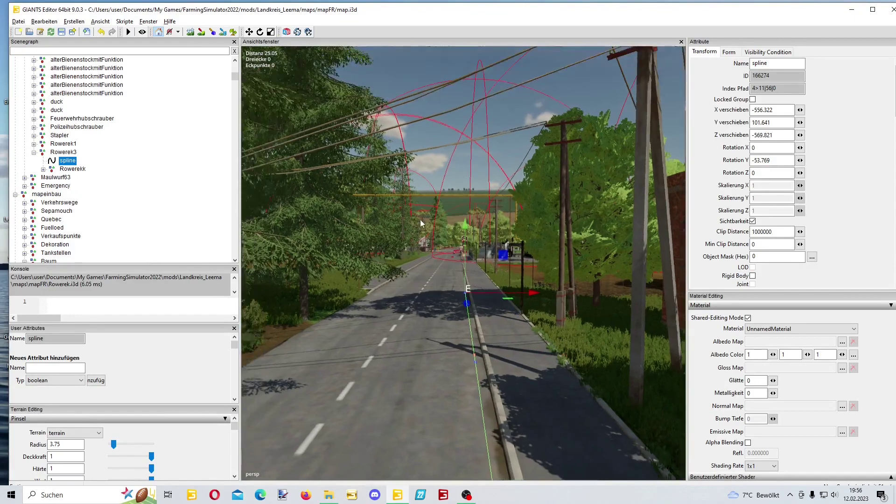
Step: Extend the spline along the kerb up to the yellow priority sign before the side-road junction
{"action": "scroll", "coordinate": [452, 217], "scroll_direction": "up", "scroll_amount": 4}
{"action": "middle_click_drag", "start_coordinate": [469, 207], "coordinate": [487, 232], "text": "alt"}
{"action": "right_click_drag", "start_coordinate": [487, 232], "coordinate": [555, 327]}
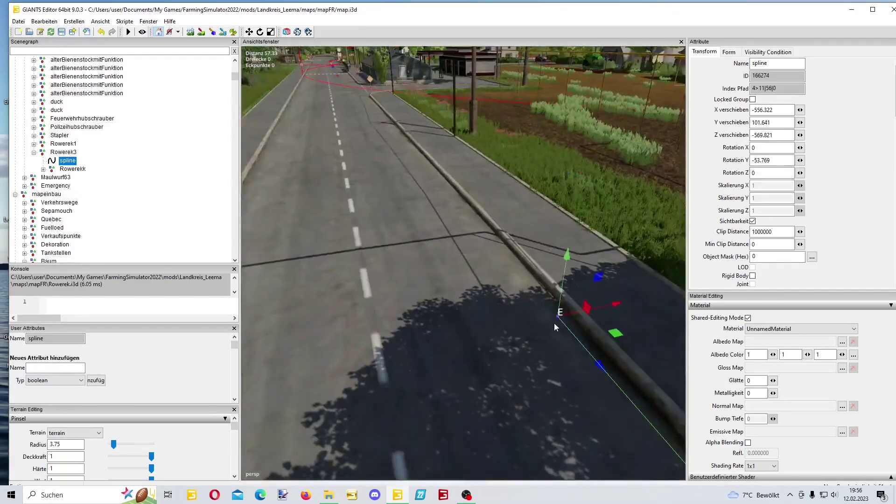
{"action": "right_click_drag", "start_coordinate": [410, 93], "coordinate": [415, 175]}
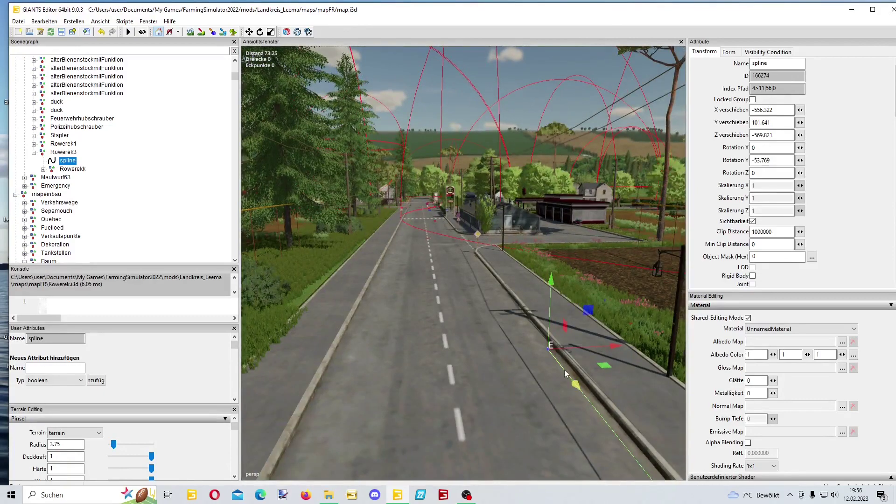
{"action": "left_click_drag", "start_coordinate": [564, 369], "coordinate": [478, 263]}
{"action": "right_click_drag", "start_coordinate": [472, 246], "coordinate": [538, 296]}
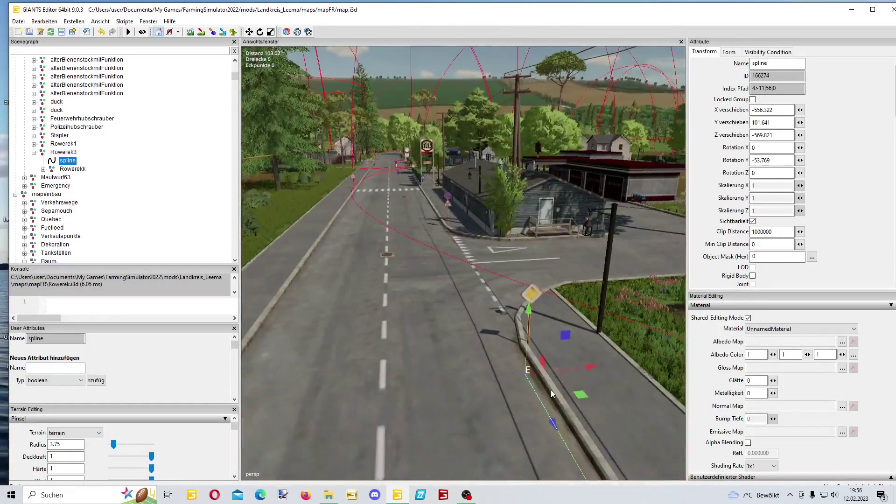
Step: Carry the spline's end across the side-road junction to the no-stopping sign beside the walled building
{"action": "left_click_drag", "start_coordinate": [545, 405], "coordinate": [452, 240]}
{"action": "left_click_drag", "start_coordinate": [458, 233], "coordinate": [464, 181], "text": "alt"}
{"action": "scroll", "coordinate": [464, 181], "scroll_direction": "up", "scroll_amount": 3}
{"action": "right_click_drag", "start_coordinate": [464, 181], "coordinate": [515, 322]}
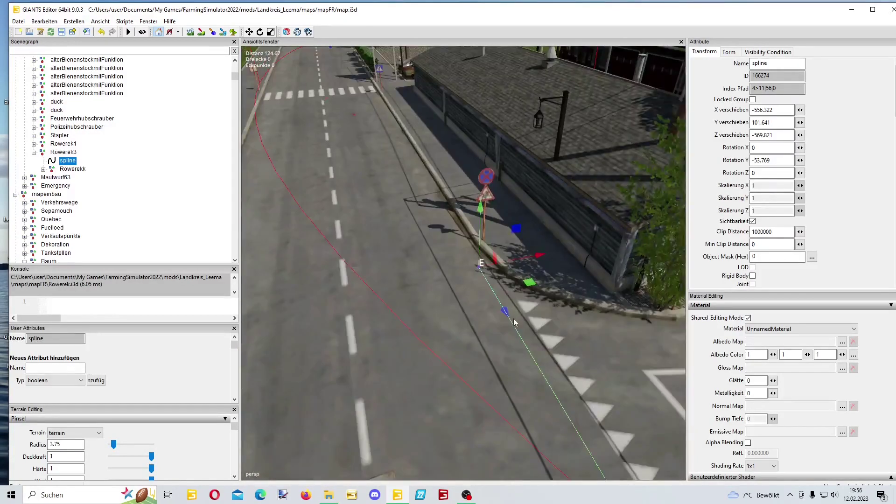
Step: Extend the spline along the wall's kerb to the zebra crossing in front of the fuel station sign
{"action": "left_click_drag", "start_coordinate": [504, 312], "coordinate": [412, 116]}
{"action": "scroll", "coordinate": [413, 122], "scroll_direction": "up", "scroll_amount": 3}
{"action": "left_click_drag", "start_coordinate": [518, 316], "coordinate": [460, 219]}
{"action": "mouse_move", "coordinate": [424, 189]}
{"action": "left_mouse_down", "text": "alt"}
{"action": "mouse_move", "coordinate": [415, 174]}
{"action": "mouse_move", "coordinate": [428, 191]}
{"action": "left_mouse_up", "text": "alt"}
{"action": "scroll", "coordinate": [429, 191], "scroll_direction": "up", "scroll_amount": 3}
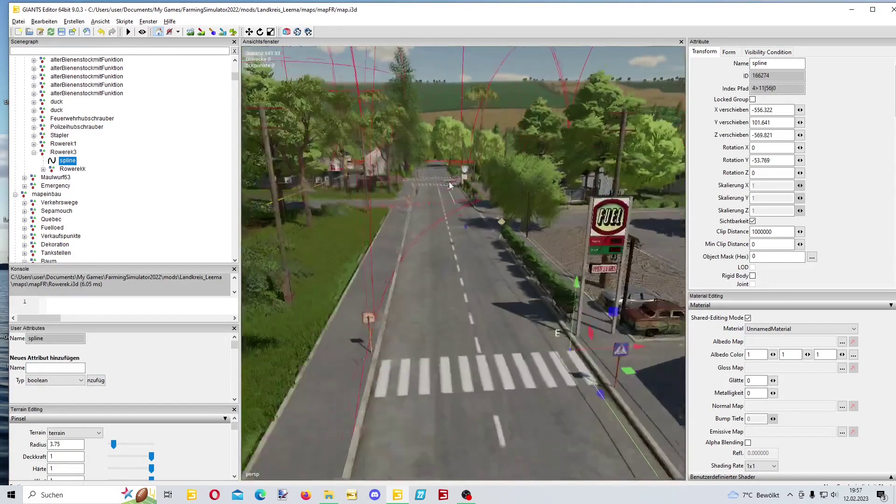
Step: Extend the spline past the zebra crossing and the fuel station's planters to the priority sign at the next corner
{"action": "left_click_drag", "start_coordinate": [626, 414], "coordinate": [544, 310]}
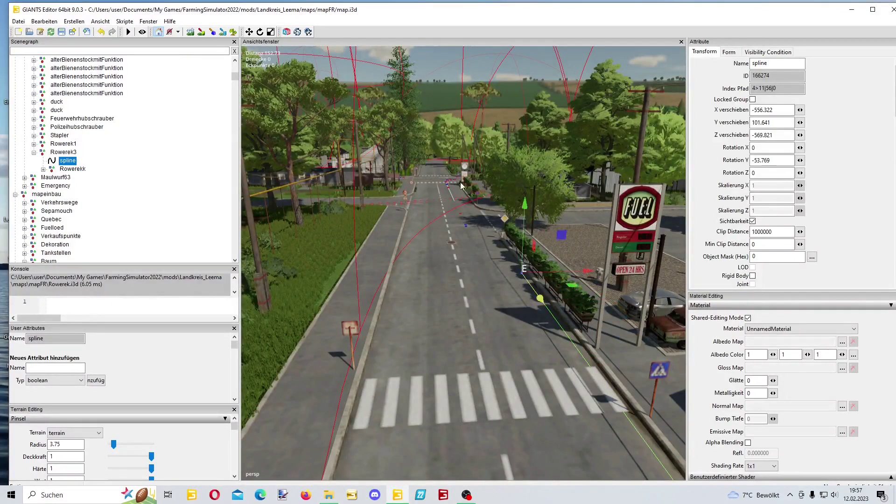
{"action": "right_click_drag", "start_coordinate": [474, 171], "coordinate": [461, 151]}
{"action": "middle_click_drag", "start_coordinate": [482, 167], "coordinate": [484, 185], "text": "alt"}
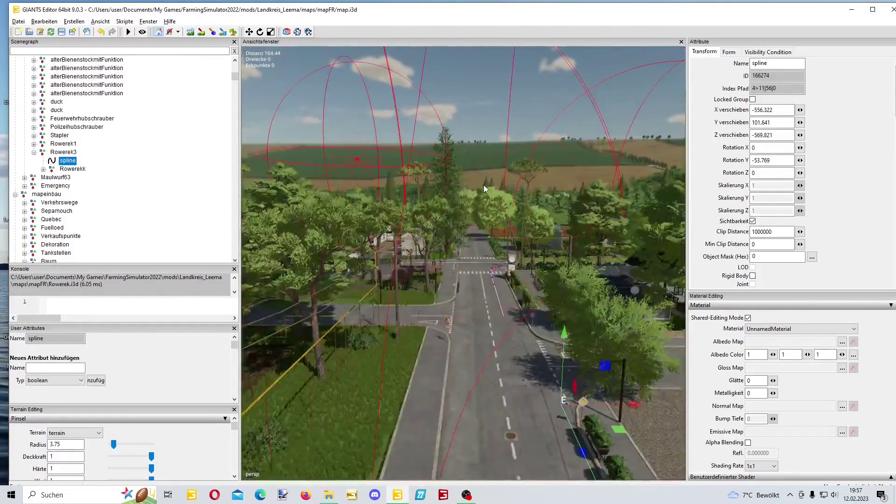
{"action": "scroll", "coordinate": [495, 179], "scroll_direction": "up", "scroll_amount": 3}
Step: Carry the spline's end across the next junction to the kerb by the no-stopping sign on its far side
{"action": "left_click_drag", "start_coordinate": [509, 172], "coordinate": [564, 284], "text": "alt"}
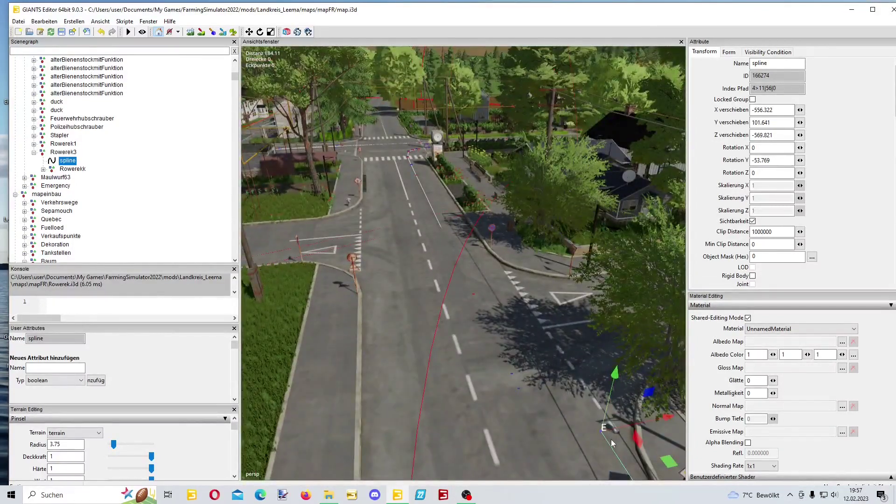
{"action": "left_click_drag", "start_coordinate": [611, 442], "coordinate": [434, 201]}
{"action": "middle_click_drag", "start_coordinate": [428, 193], "coordinate": [472, 210]}
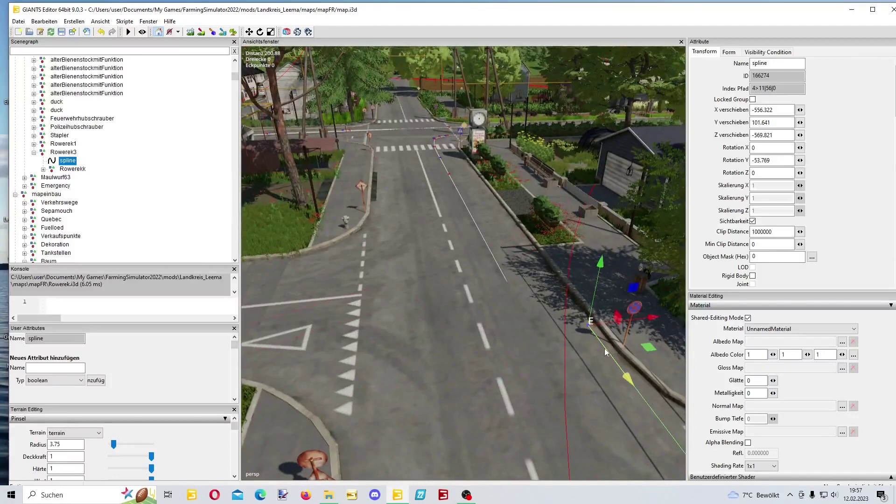
Step: Extend the spline along the kerb beyond the no-stopping sign and bend its end out to the road's centre line
{"action": "key", "text": "Insert"}
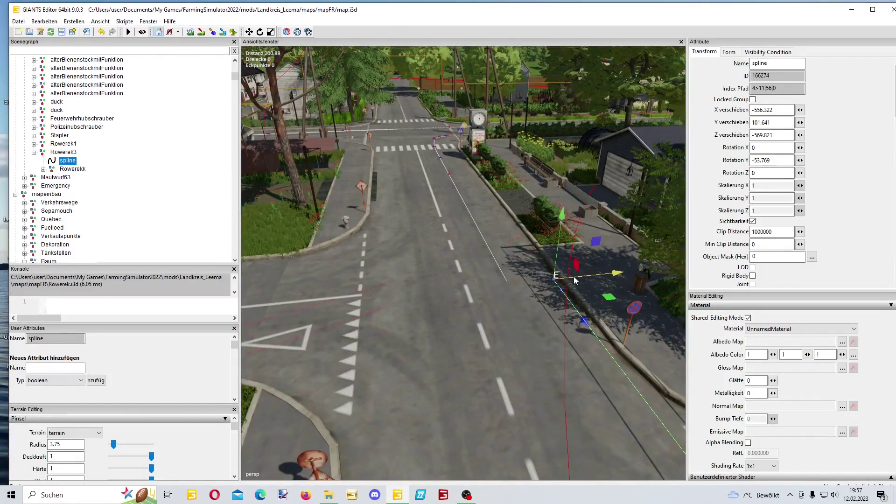
{"action": "key", "text": "Insert"}
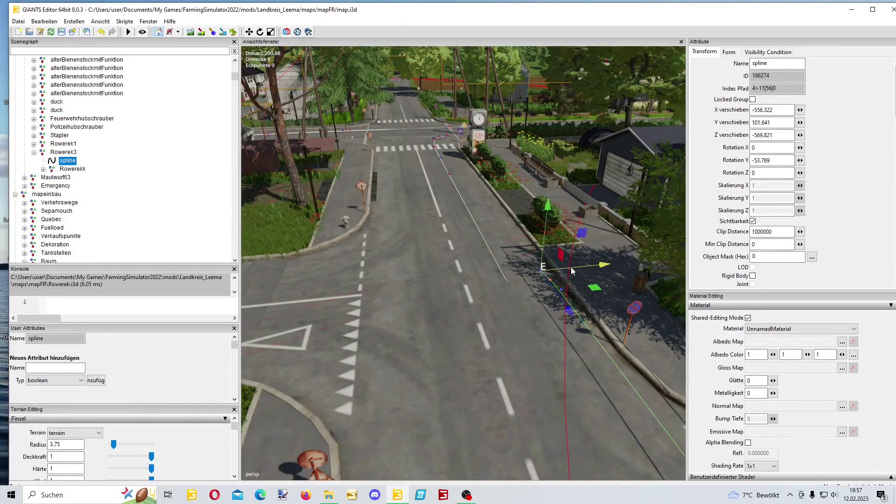
{"action": "mouse_move", "coordinate": [573, 271]}
{"action": "left_mouse_down"}
{"action": "mouse_move", "coordinate": [521, 243]}
{"action": "mouse_move", "coordinate": [460, 267]}
{"action": "left_mouse_up"}
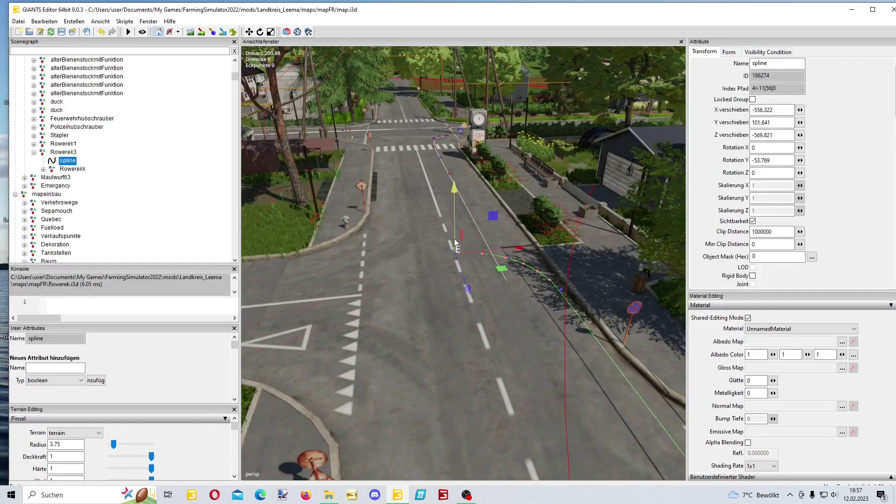
{"action": "left_click", "coordinate": [483, 254]}
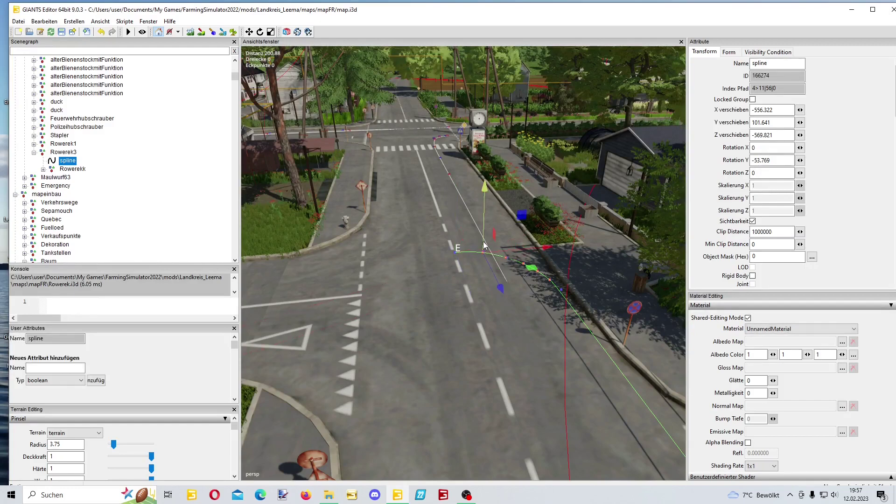
{"action": "left_click", "coordinate": [455, 254]}
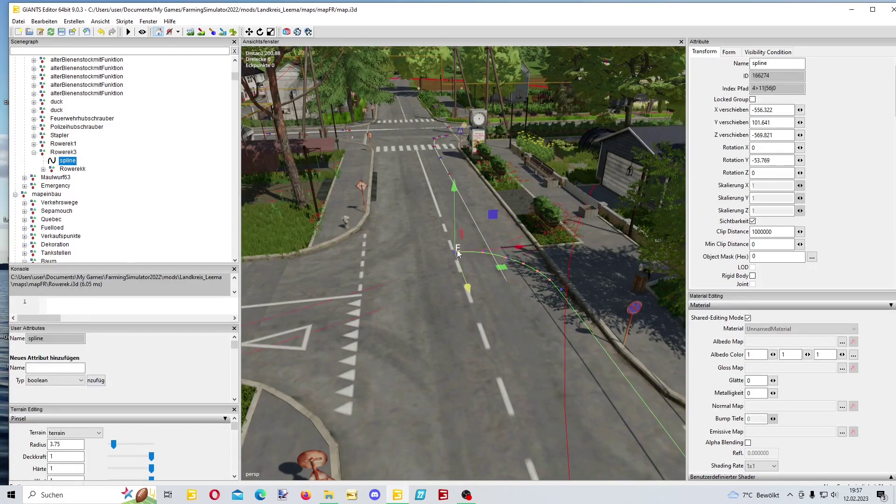
Step: Carry the spline's end over the centre line to the dashed edge marking at the mouth of the opposite side street
{"action": "key", "text": "Insert"}
{"action": "left_click_drag", "start_coordinate": [456, 253], "coordinate": [444, 250], "text": "alt"}
{"action": "left_click", "coordinate": [477, 249]}
{"action": "left_click_drag", "start_coordinate": [497, 248], "coordinate": [422, 250]}
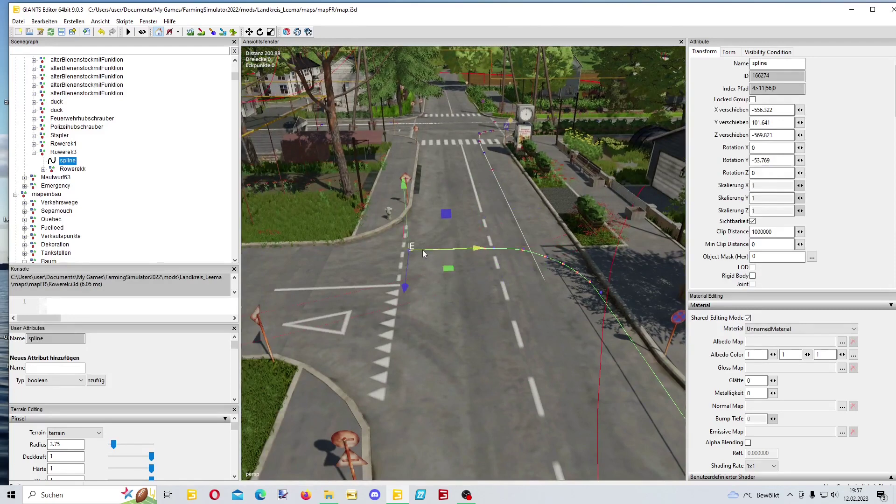
Step: Extend the spline through the side street past the give-way triangle to the tree-shaded asphalt beside the grass
{"action": "key", "text": "Insert"}
{"action": "key", "text": "Insert"}
{"action": "left_click_drag", "start_coordinate": [472, 267], "coordinate": [538, 298], "text": "alt"}
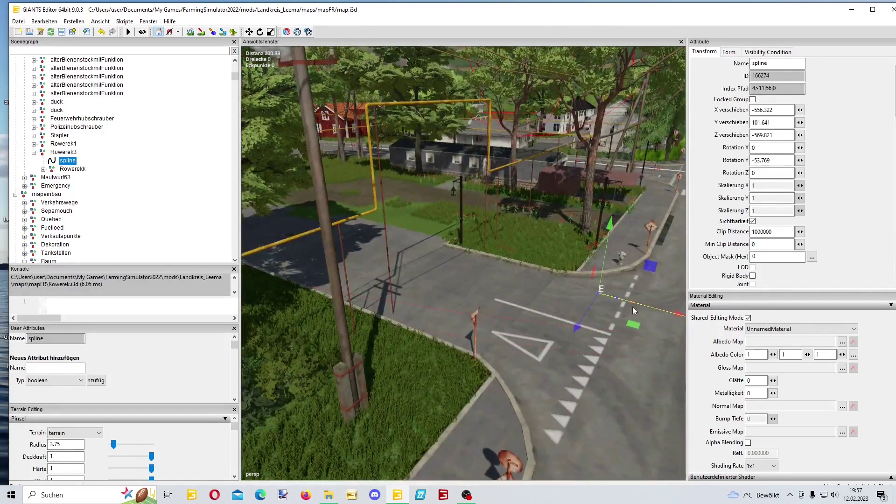
{"action": "left_click_drag", "start_coordinate": [637, 303], "coordinate": [462, 284]}
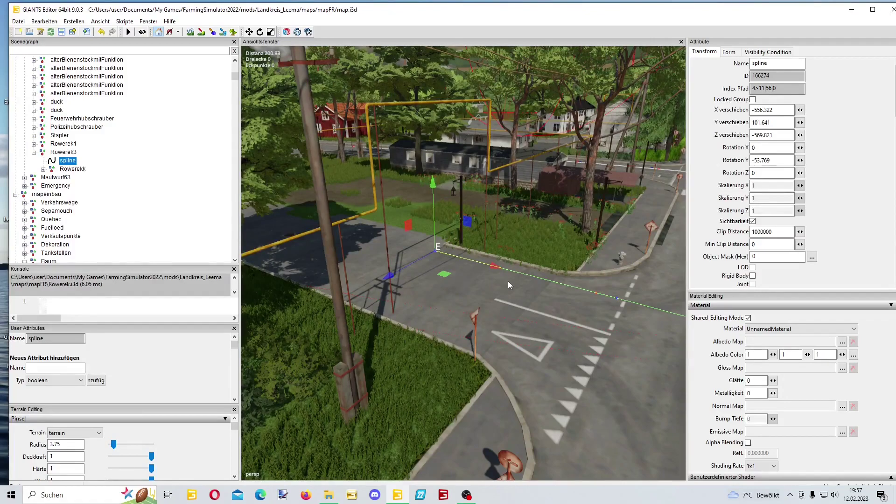
{"action": "right_click_drag", "start_coordinate": [508, 281], "coordinate": [615, 379]}
{"action": "left_click_drag", "start_coordinate": [624, 392], "coordinate": [455, 309]}
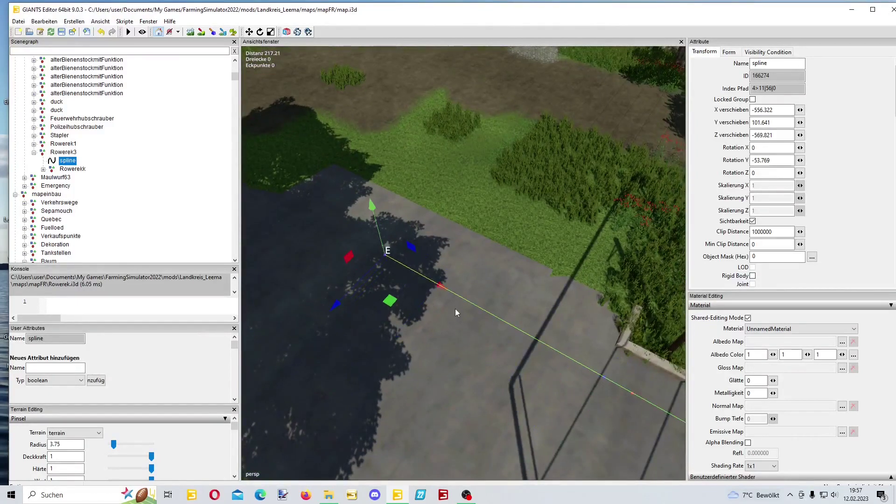
Step: Carry the spline's end beyond the shaded asphalt to a finishing point hidden behind the trees
{"action": "right_click_drag", "start_coordinate": [455, 309], "coordinate": [417, 278]}
{"action": "left_click_drag", "start_coordinate": [505, 359], "coordinate": [578, 252]}
{"action": "scroll", "coordinate": [474, 199], "scroll_direction": "down", "scroll_amount": 5}
{"action": "scroll", "coordinate": [577, 252], "scroll_direction": "up", "scroll_amount": 4}
{"action": "right_click_drag", "start_coordinate": [576, 248], "coordinate": [310, 253]}
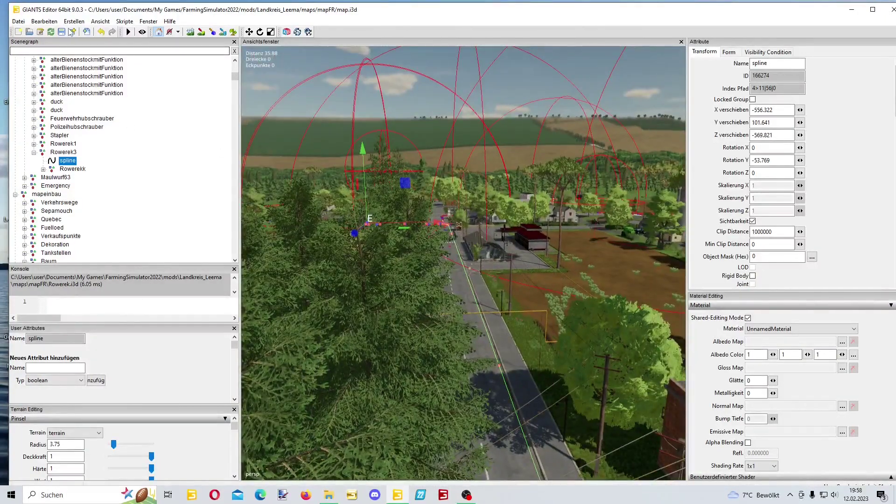
Step: Select the Rowerekk cyclist and place it on the ground edge beside the barn, near the spline's start
{"action": "left_click", "coordinate": [82, 170]}
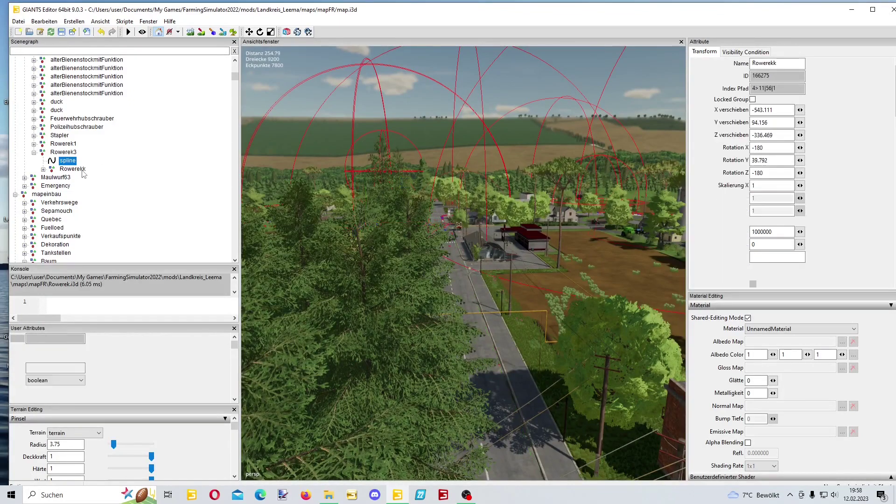
{"action": "left_click_drag", "start_coordinate": [348, 221], "coordinate": [493, 247], "text": "alt"}
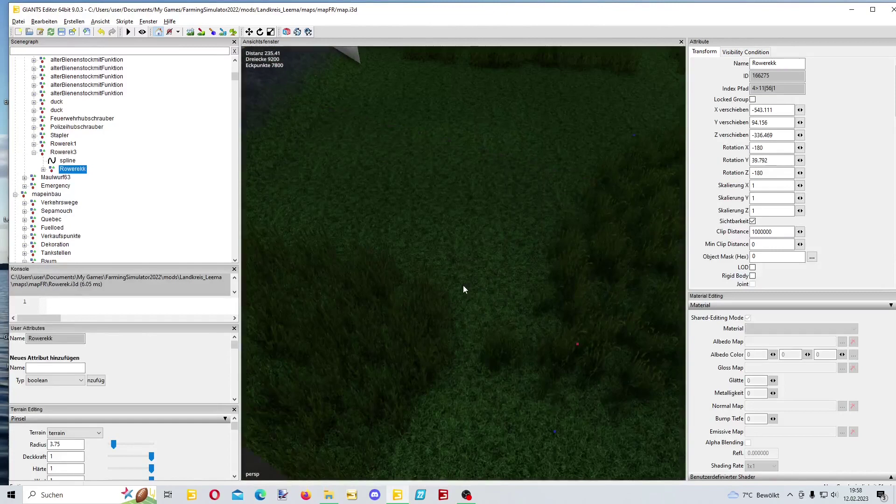
{"action": "middle_click_drag", "start_coordinate": [463, 285], "coordinate": [320, 268]}
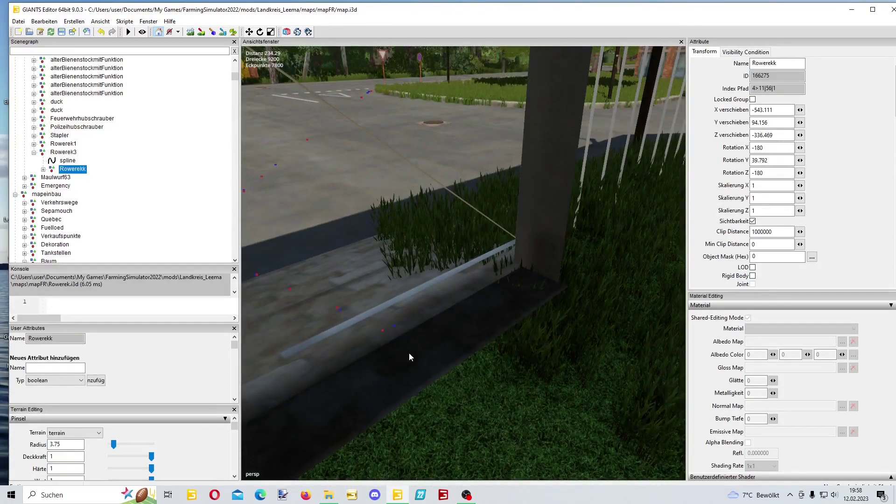
{"action": "key", "text": "ctrl+b"}
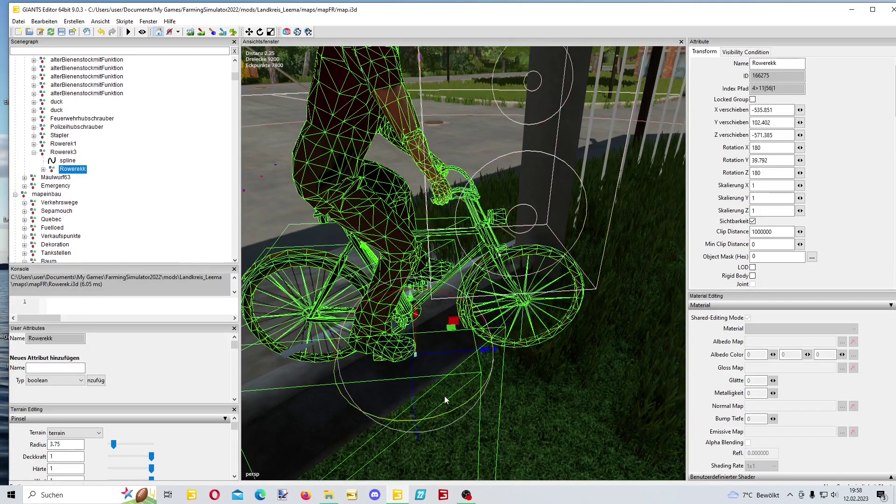
Step: Turn the Rowerekk cyclist around its vertical axis and set its Rotation Y to -90
{"action": "key", "text": "alt"}
{"action": "left_click_drag", "start_coordinate": [443, 410], "coordinate": [725, 149]}
{"action": "double_click", "coordinate": [763, 161]}
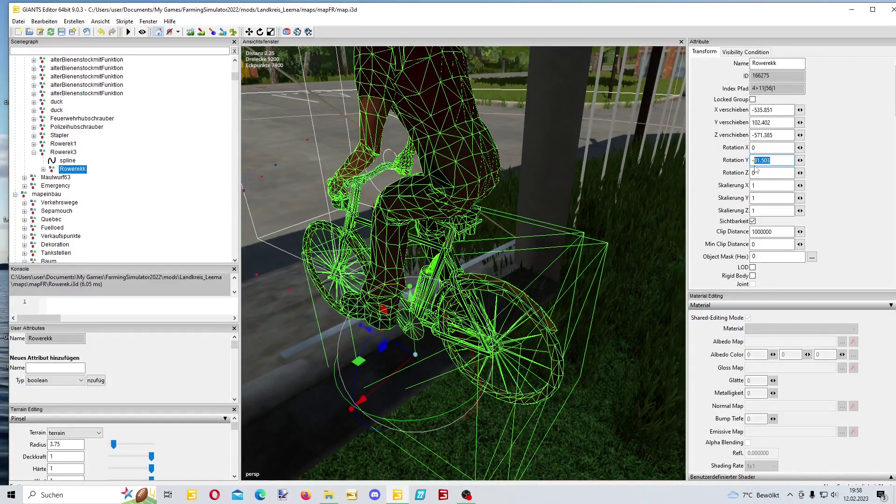
{"action": "type", "text": "90"}
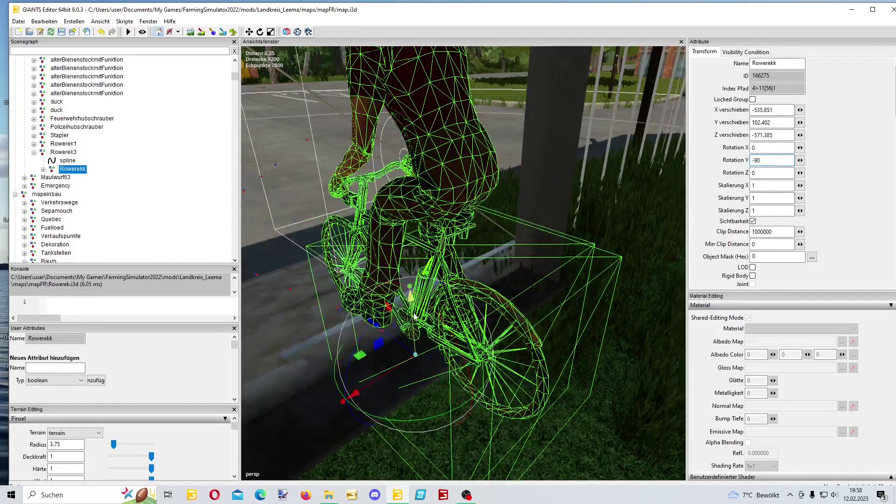
Step: Adjust the cyclist's position by the barn gate to X -534.83 and Y 102.39, and save the map
{"action": "left_click_drag", "start_coordinate": [402, 304], "coordinate": [421, 333]}
{"action": "mouse_move", "coordinate": [421, 334]}
{"action": "left_mouse_down", "text": "alt"}
{"action": "mouse_move", "coordinate": [418, 357]}
{"action": "mouse_move", "coordinate": [425, 325]}
{"action": "left_mouse_up", "text": "alt"}
{"action": "right_click_drag", "start_coordinate": [425, 326], "coordinate": [520, 227]}
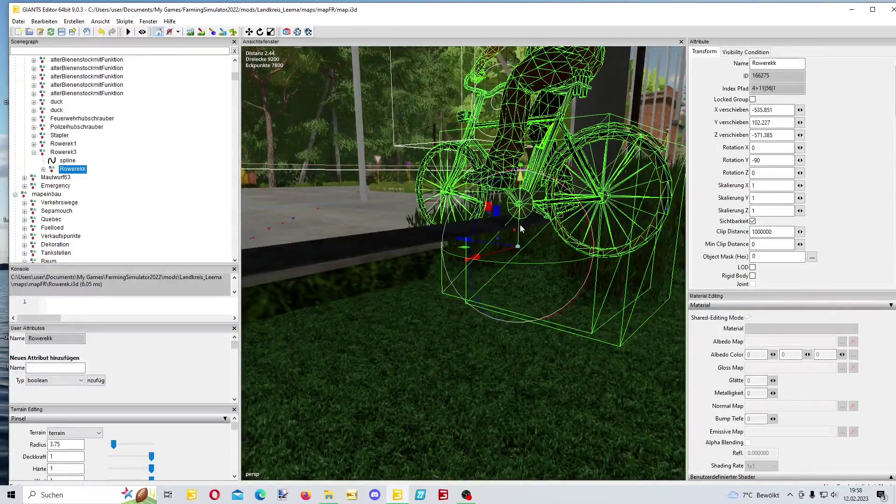
{"action": "left_click_drag", "start_coordinate": [519, 224], "coordinate": [603, 279]}
{"action": "scroll", "coordinate": [597, 287], "scroll_direction": "down", "scroll_amount": 5}
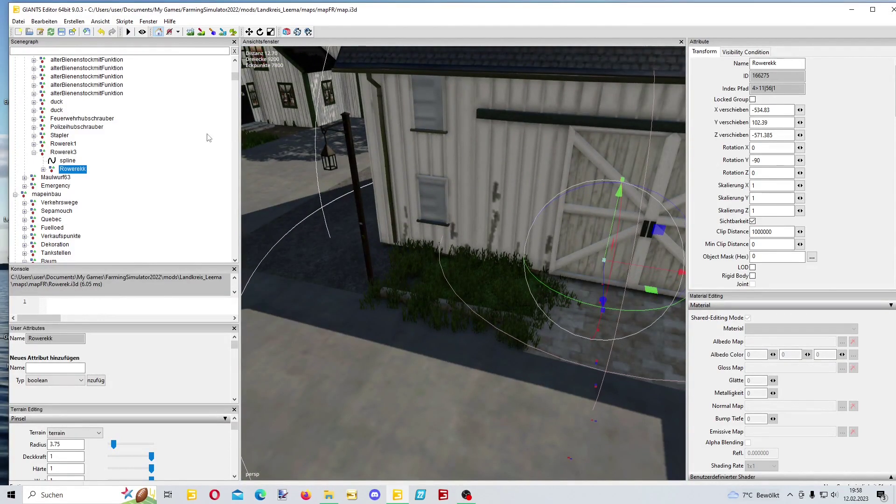
{"action": "left_click", "coordinate": [61, 32]}
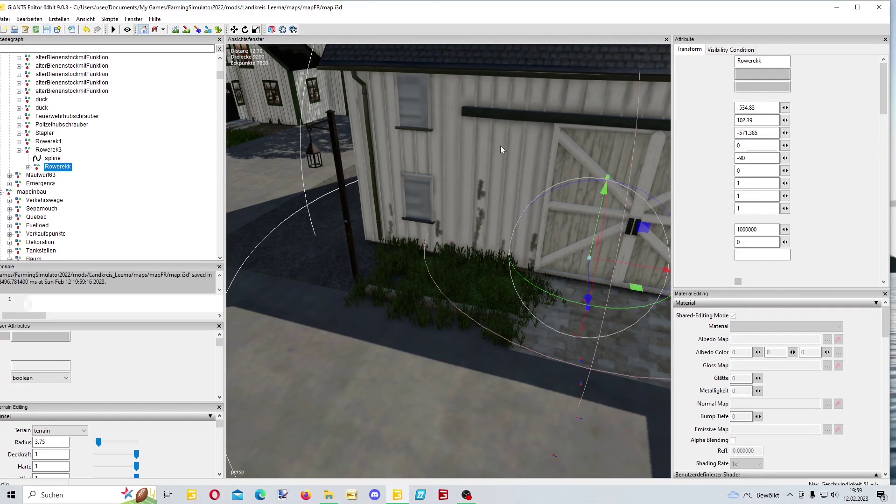
Step: Switch to Farming Simulator 22, skip the intro and open a new career
{"action": "left_click", "coordinate": [592, 209]}
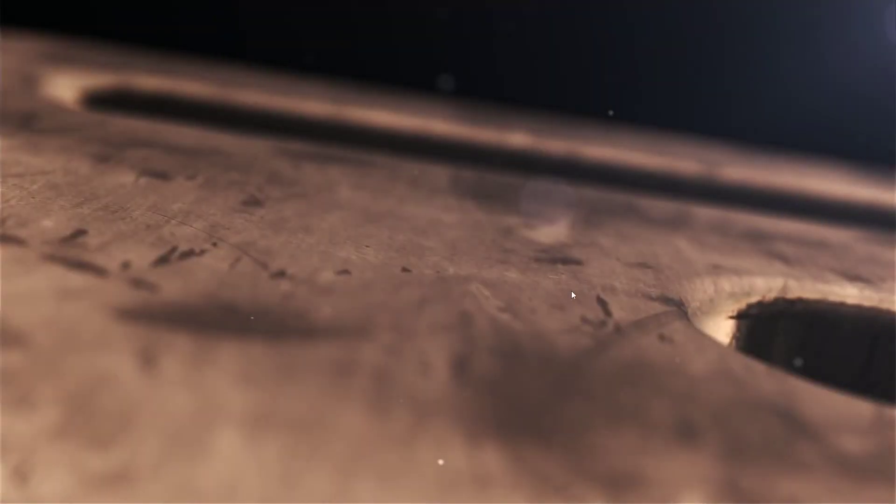
{"action": "left_click", "coordinate": [568, 289]}
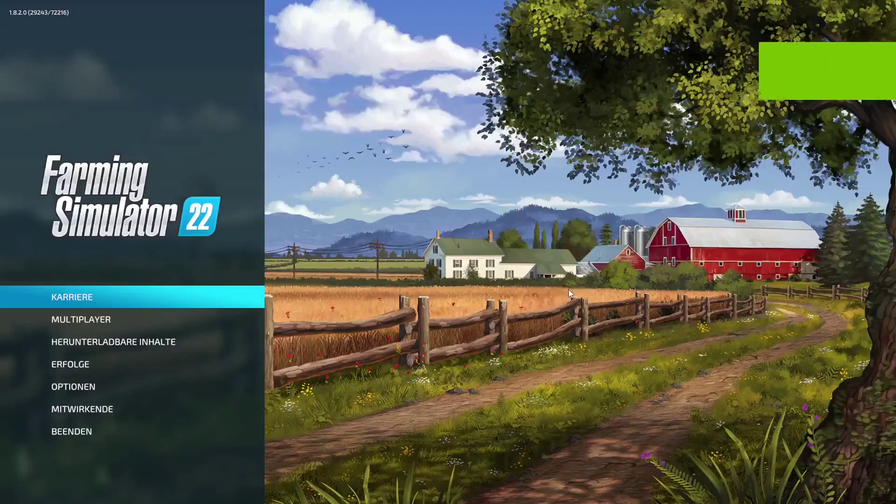
{"action": "left_click", "coordinate": [97, 296]}
{"action": "left_click", "coordinate": [240, 300]}
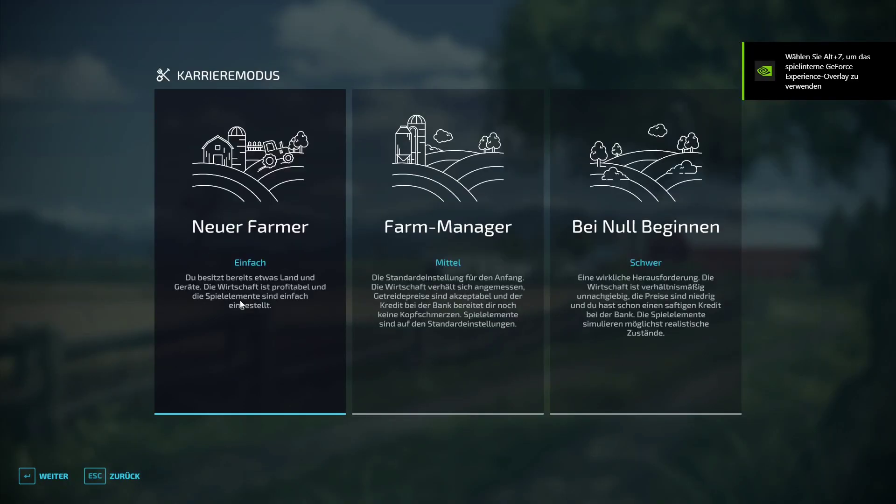
Step: Start the career in Neuer Farmer mode with Blitzer, Kubota Pack and Landkreis Leema enabled, accepting the default character
{"action": "left_click", "coordinate": [240, 300]}
{"action": "left_click", "coordinate": [50, 478]}
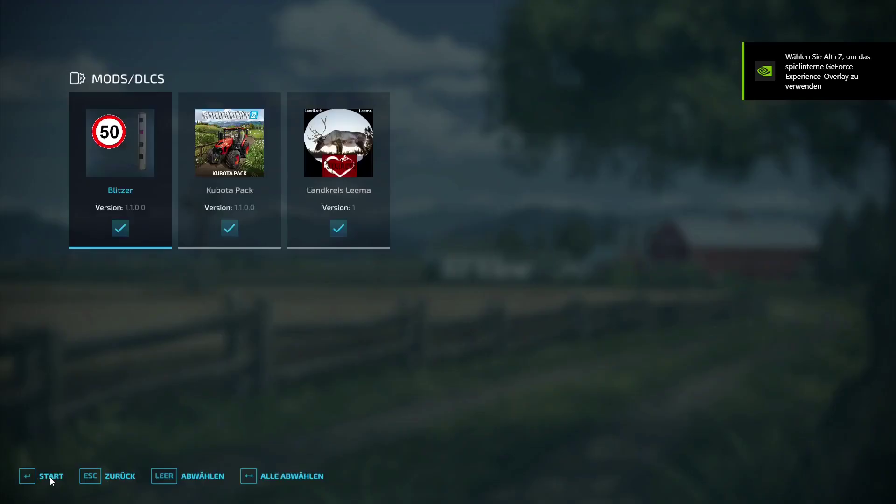
{"action": "left_click", "coordinate": [49, 477]}
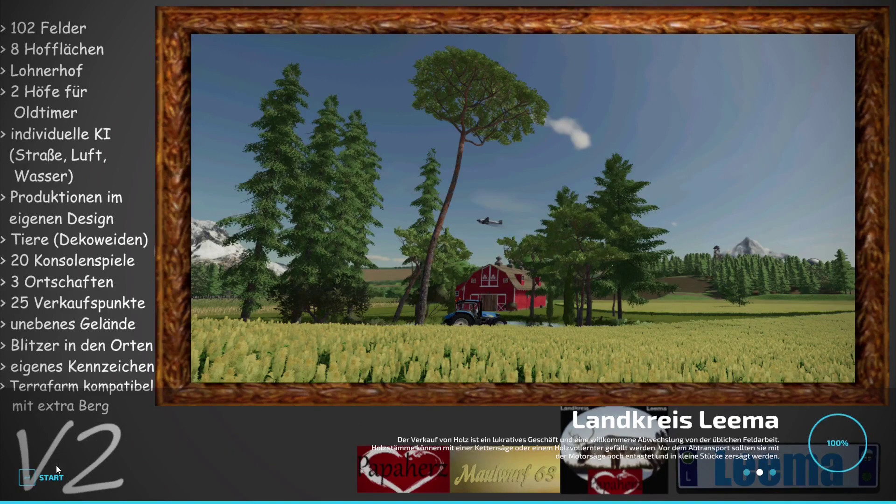
{"action": "left_click", "coordinate": [55, 482]}
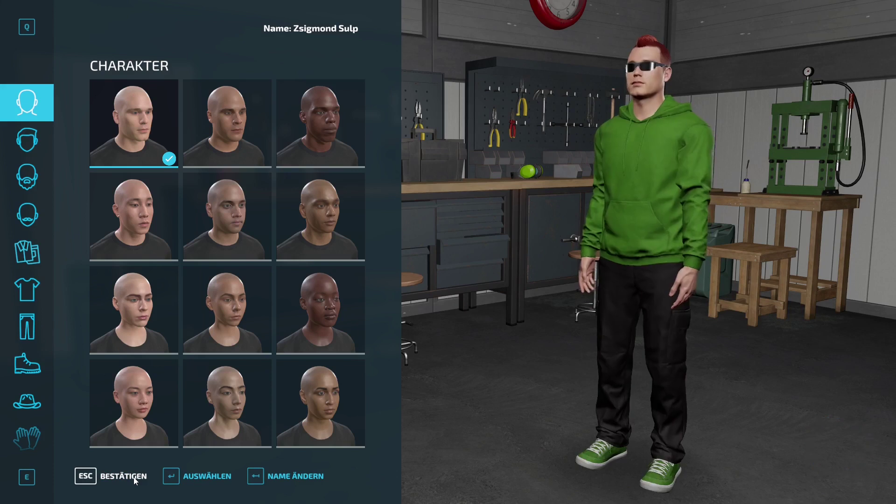
{"action": "left_click", "coordinate": [134, 477]}
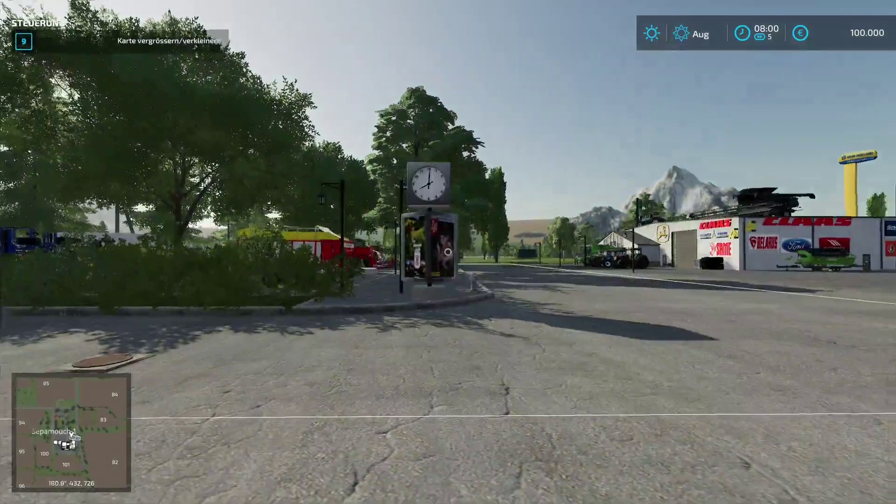
Step: Walk from the spawn point along the country road to the village junction near the white barn to check the cyclist's route
{"action": "key", "text": "w"}
{"action": "key", "text": "w"}
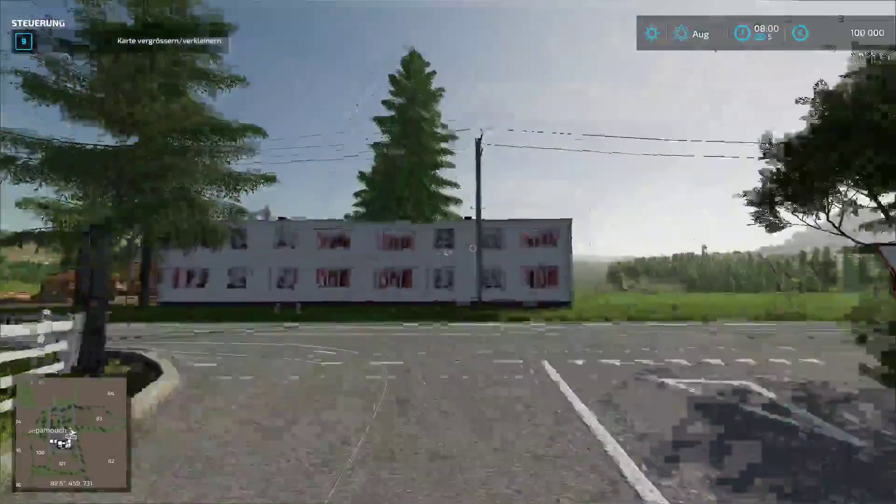
{"action": "key", "text": "w"}
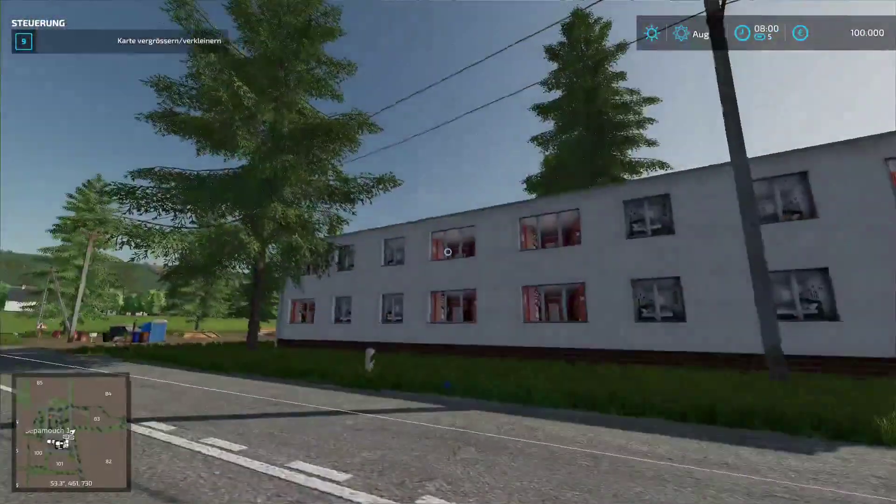
{"action": "key", "text": "w"}
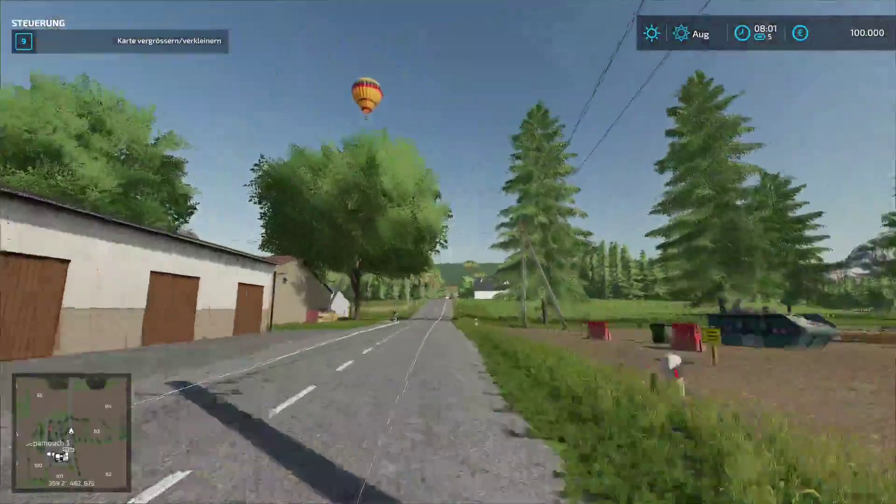
{"action": "key", "text": "w"}
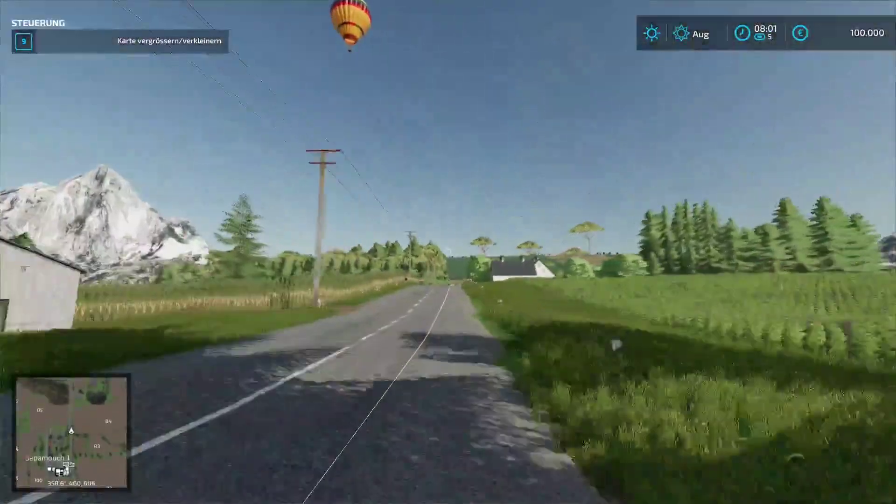
{"action": "key", "text": "w"}
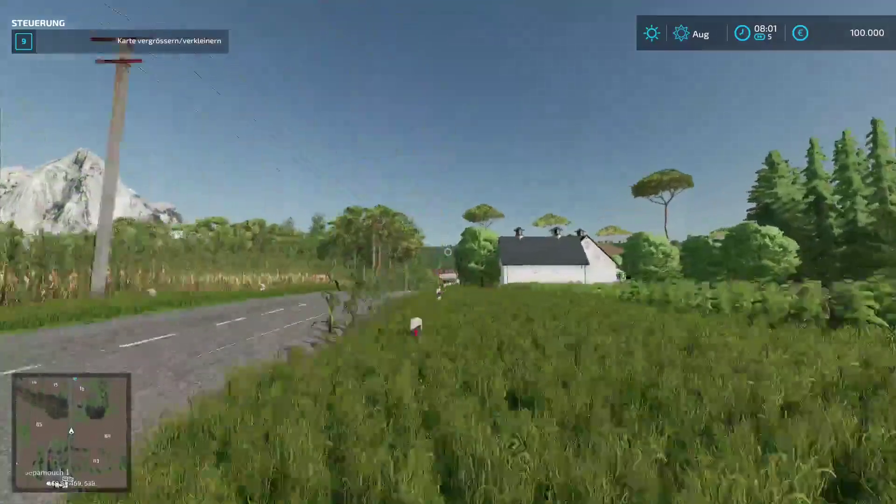
{"action": "key", "text": "w"}
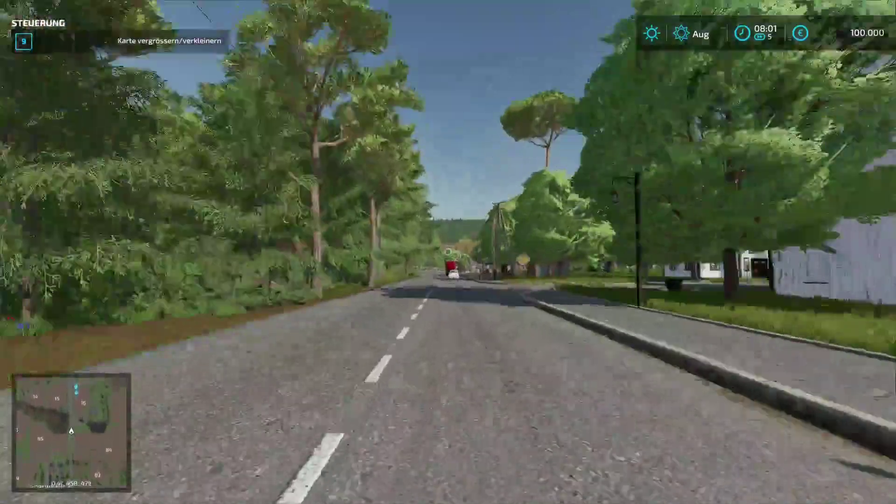
{"action": "key", "text": "w"}
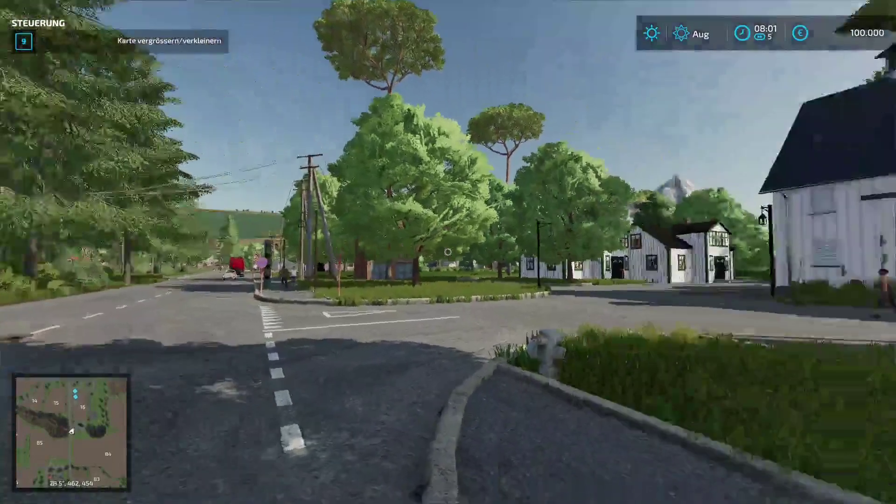
{"action": "key", "text": "w"}
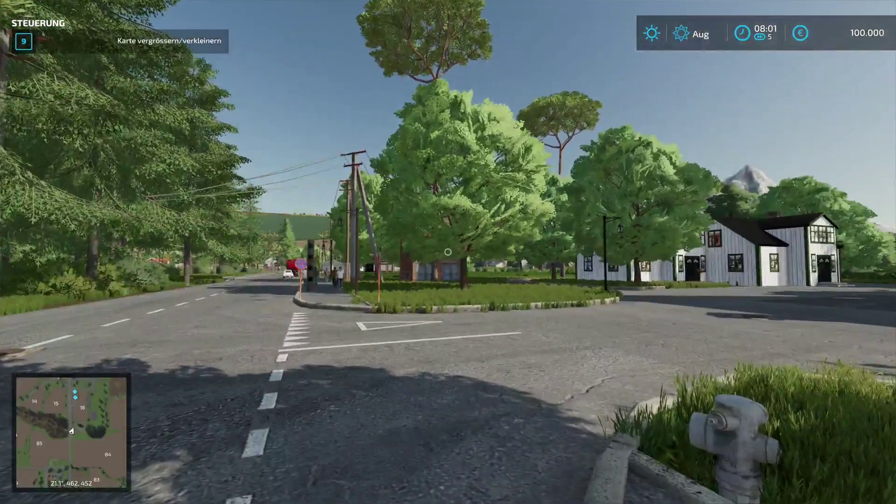
{"action": "key", "text": "a"}
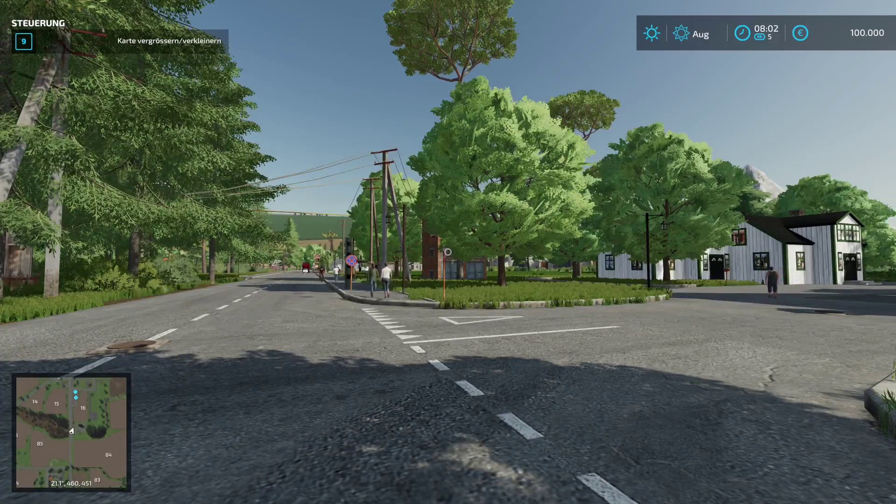
Step: Check the cyclist's ride across the junction by the white barn, and close the game to return to GIANTS Editor
{"action": "key", "text": "w"}
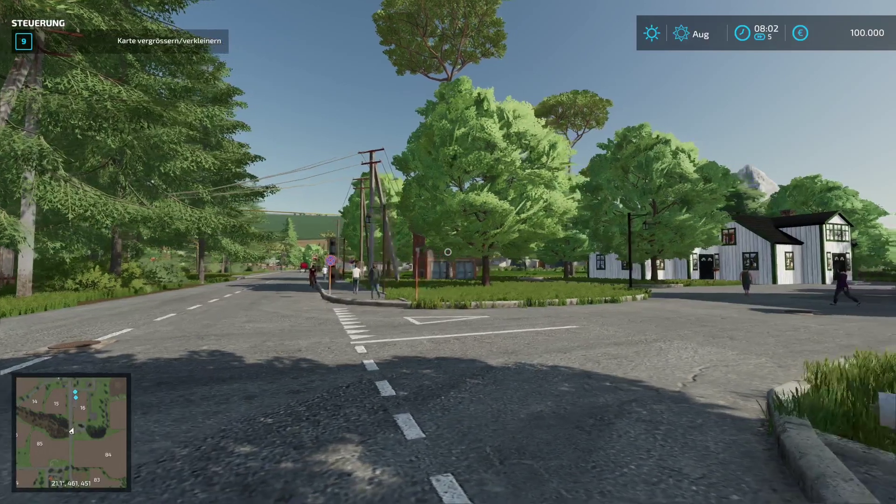
{"action": "mouse_move", "coordinate": [448, 252]}
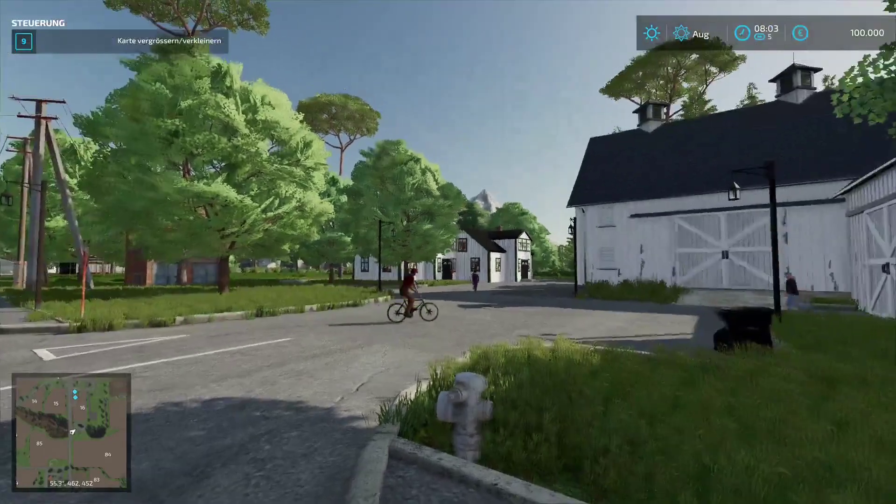
{"action": "key", "text": "Escape"}
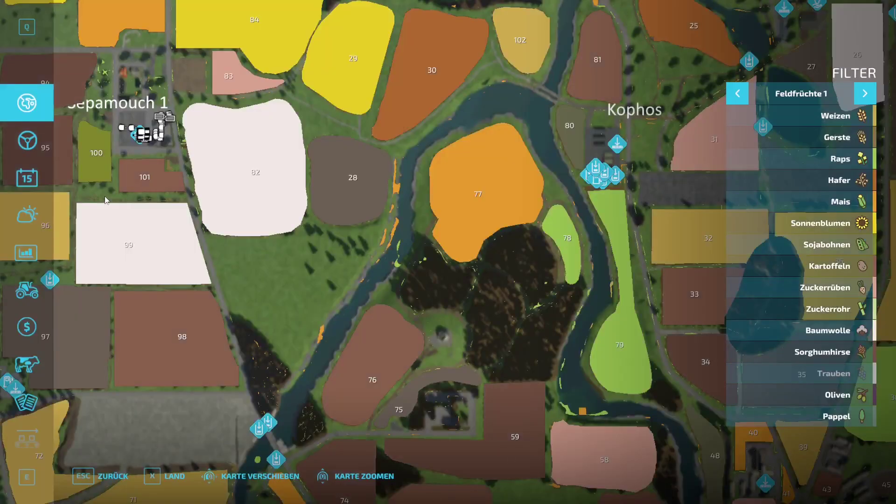
{"action": "left_click", "coordinate": [27, 178]}
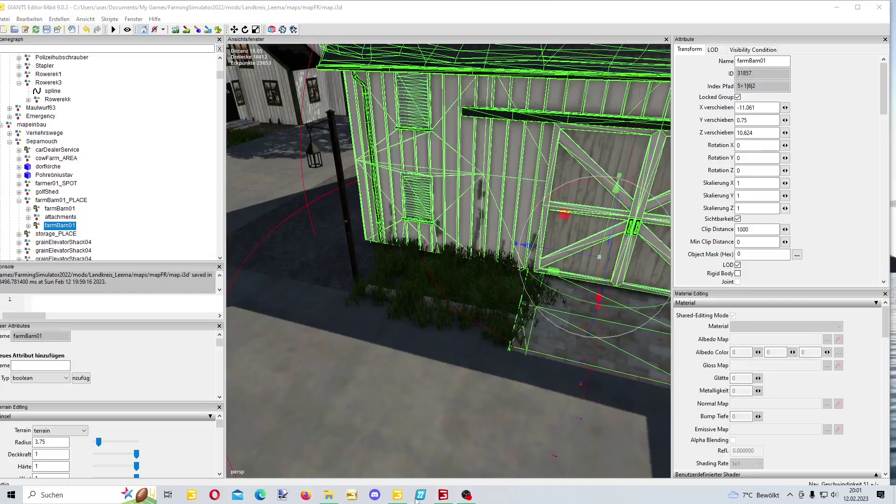
{"action": "key", "text": "super"}
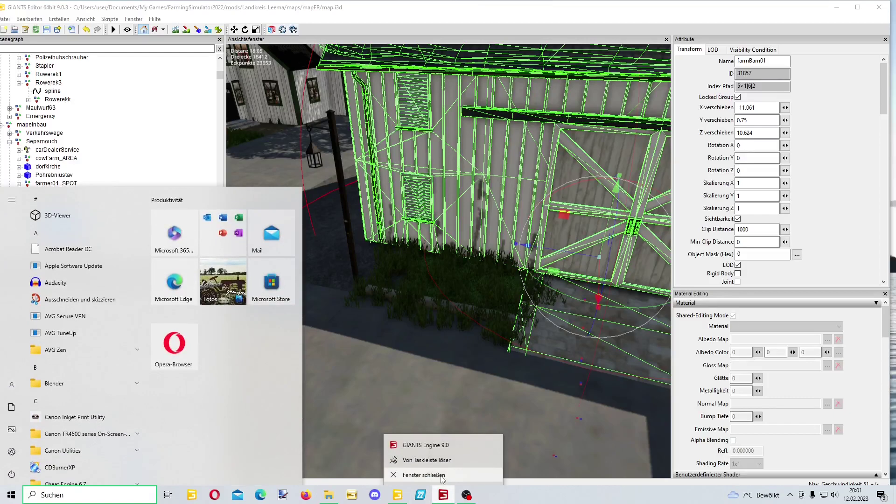
{"action": "left_click", "coordinate": [443, 497]}
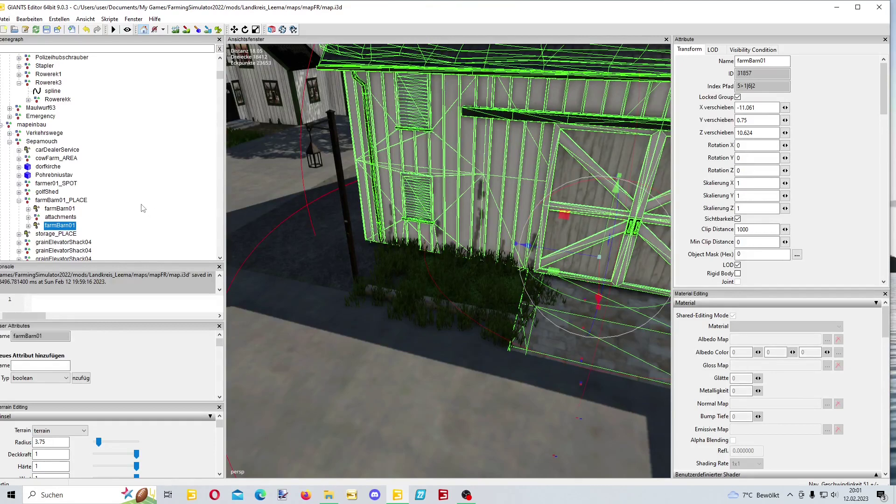
Step: Select the Rowerek3 spline and inspect its course from the barn gate across the village junction
{"action": "scroll", "coordinate": [48, 131], "scroll_direction": "up", "scroll_amount": 2}
{"action": "left_click", "coordinate": [51, 124]}
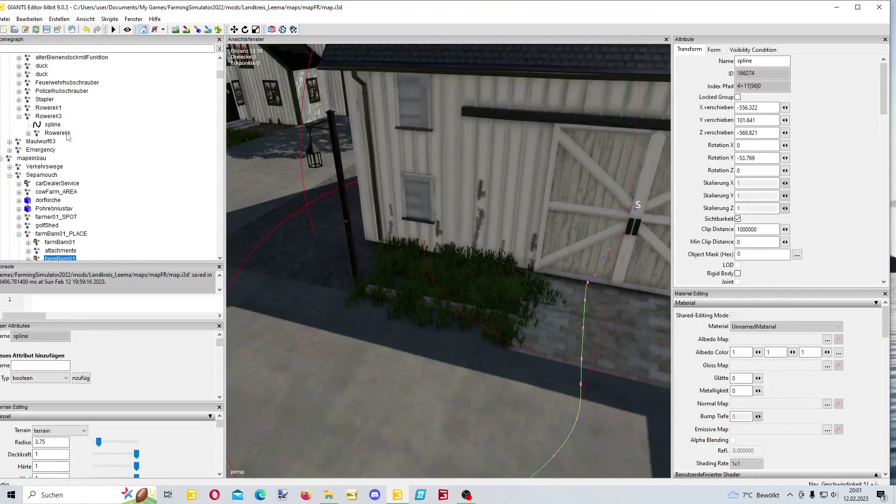
{"action": "key", "text": "f"}
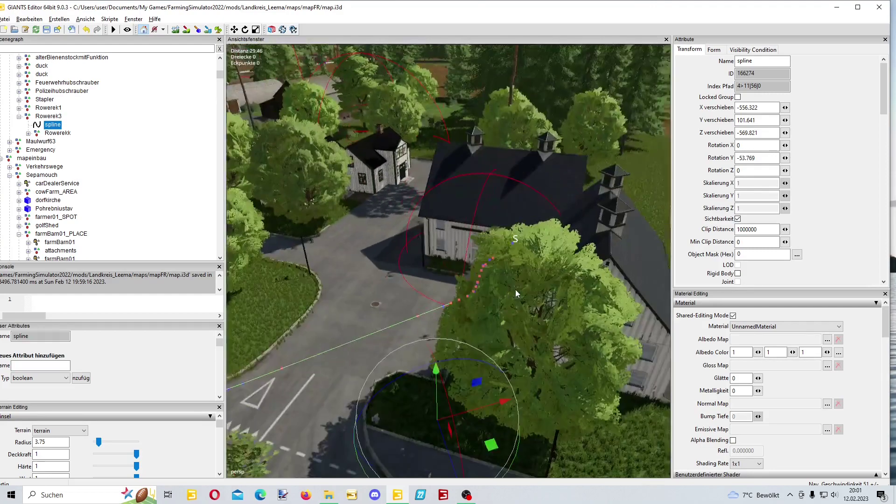
{"action": "key", "text": "r"}
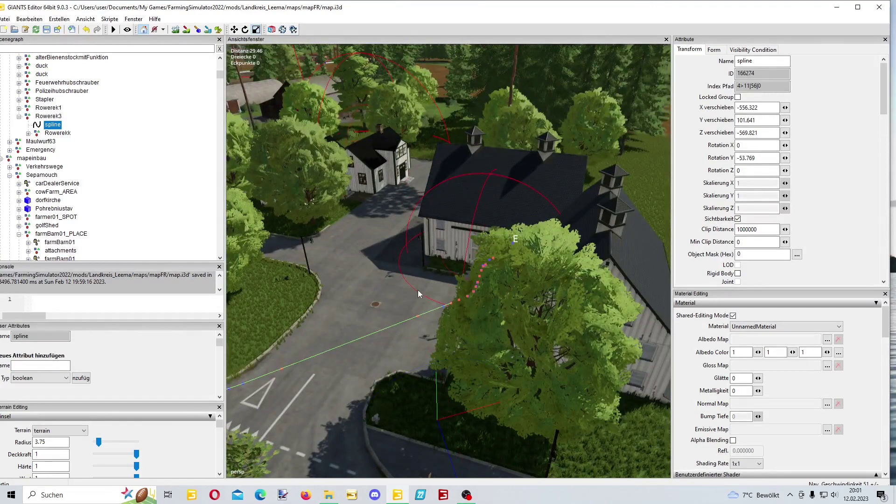
{"action": "left_click_drag", "start_coordinate": [418, 290], "coordinate": [390, 258], "text": "alt"}
{"action": "scroll", "coordinate": [390, 258], "scroll_direction": "up", "scroll_amount": 4}
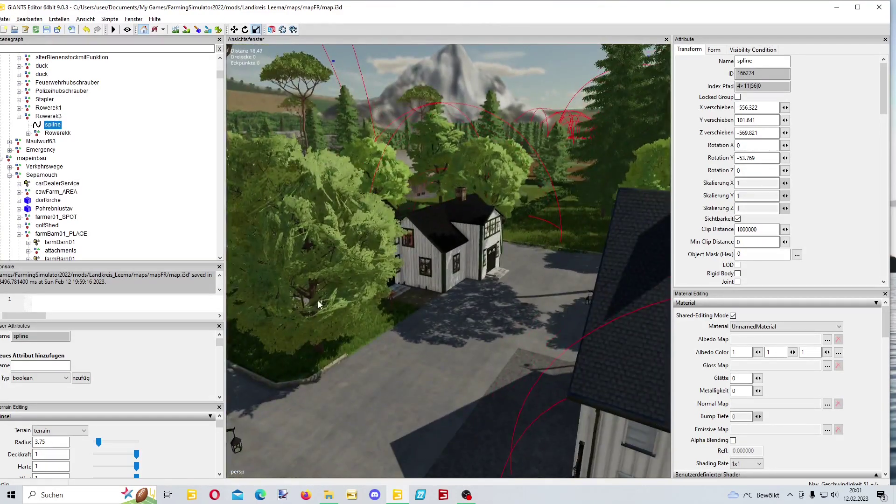
Step: Select the maple_stage2 tree beside the white house with the translate tool active, and save the map
{"action": "left_click", "coordinate": [318, 304]}
{"action": "scroll", "coordinate": [444, 315], "scroll_direction": "down", "scroll_amount": 3}
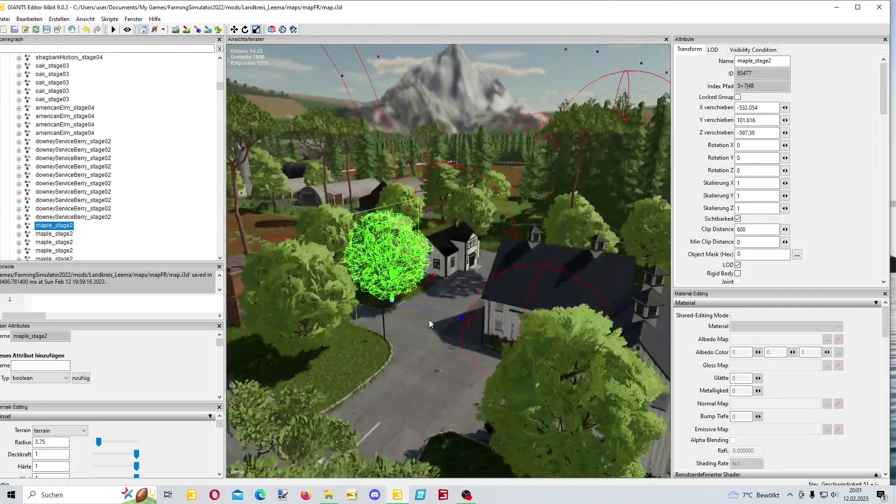
{"action": "key", "text": "t"}
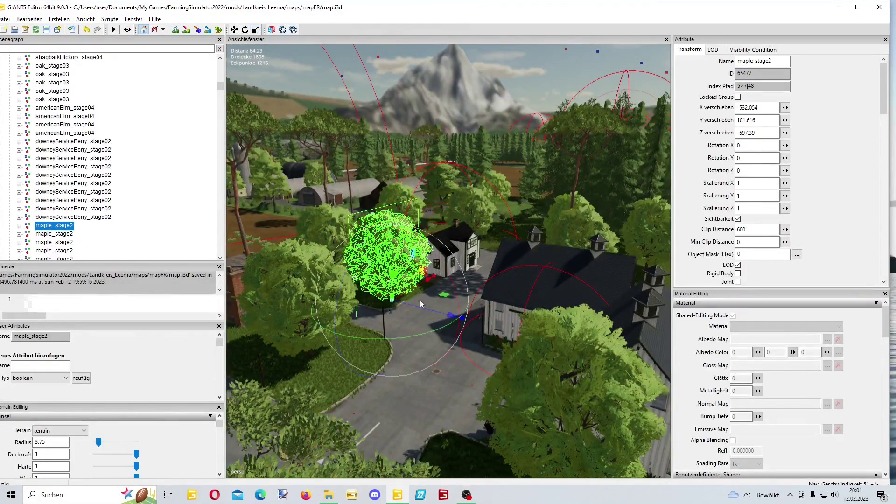
{"action": "left_click", "coordinate": [47, 31]}
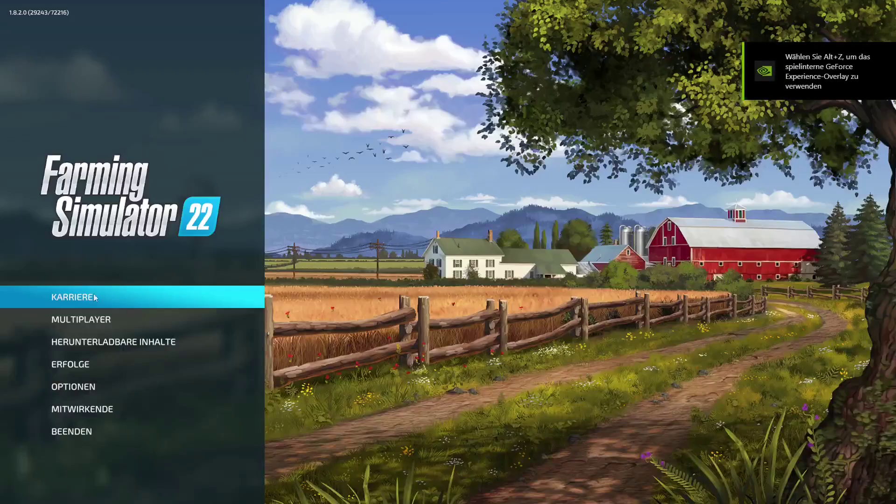
Step: In Farming Simulator 22, start a new career on the Landkreis Leema map in the first free save slot
{"action": "left_click", "coordinate": [94, 294]}
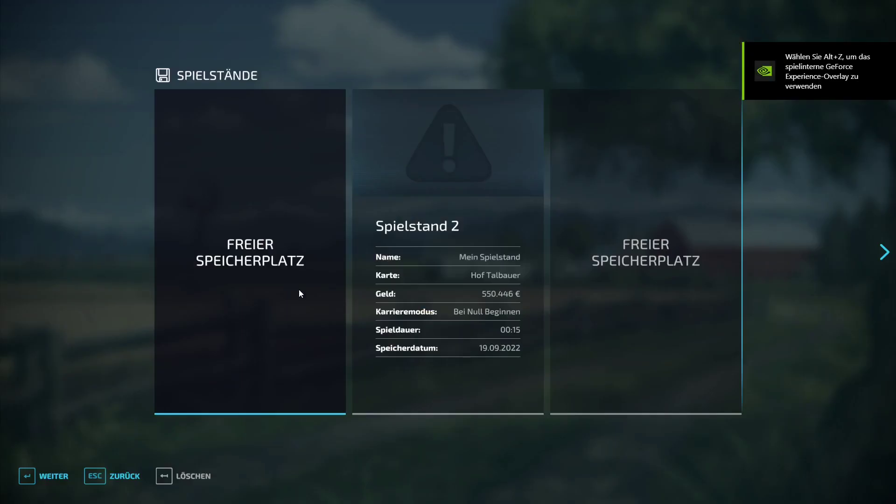
{"action": "double_click", "coordinate": [299, 289]}
{"action": "double_click", "coordinate": [299, 289]}
{"action": "scroll", "coordinate": [292, 299], "scroll_direction": "down", "scroll_amount": 3}
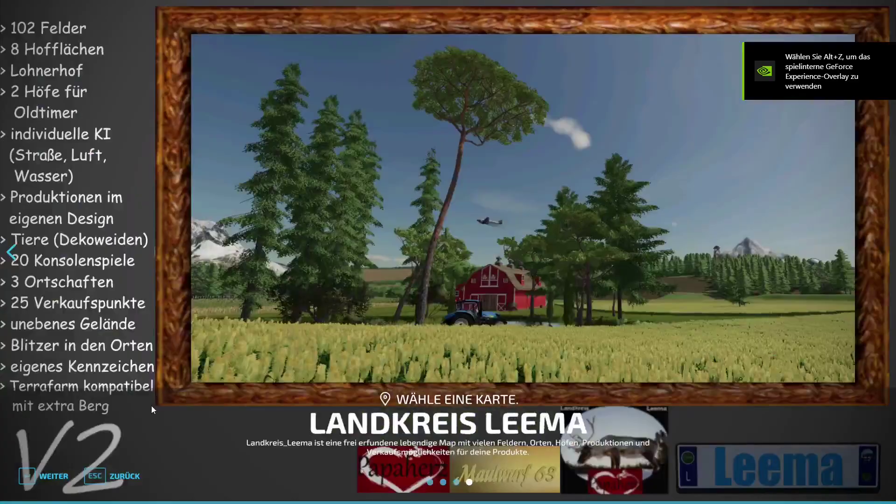
{"action": "left_click", "coordinate": [61, 479]}
{"action": "left_click", "coordinate": [52, 475]}
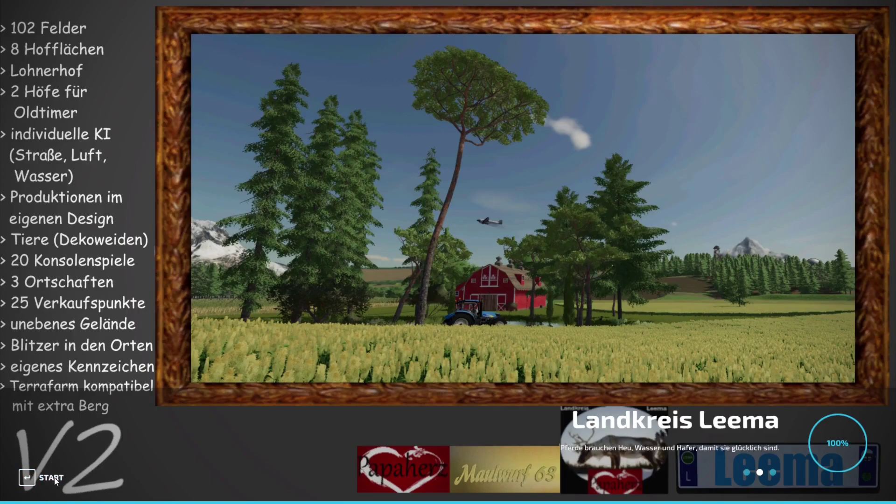
{"action": "left_click", "coordinate": [52, 478]}
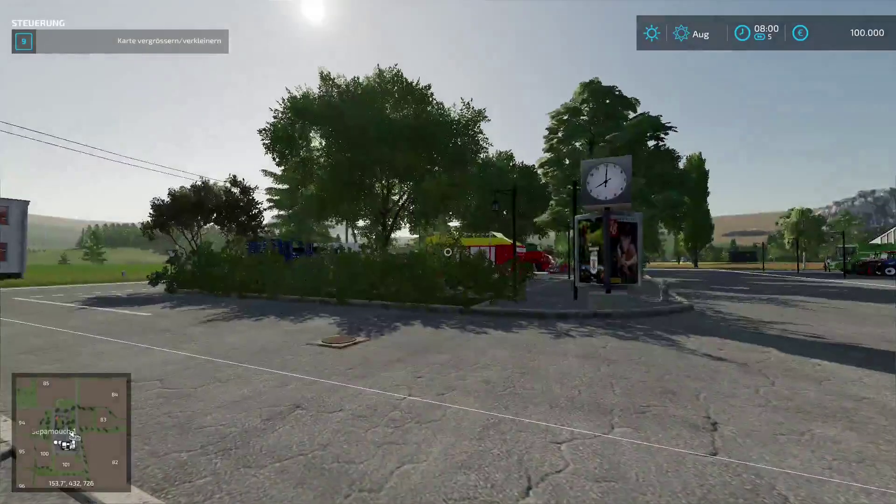
Step: Walk from the spawn point to the road to head for the cyclist's route
{"action": "key", "text": "w"}
{"action": "key", "text": "w"}
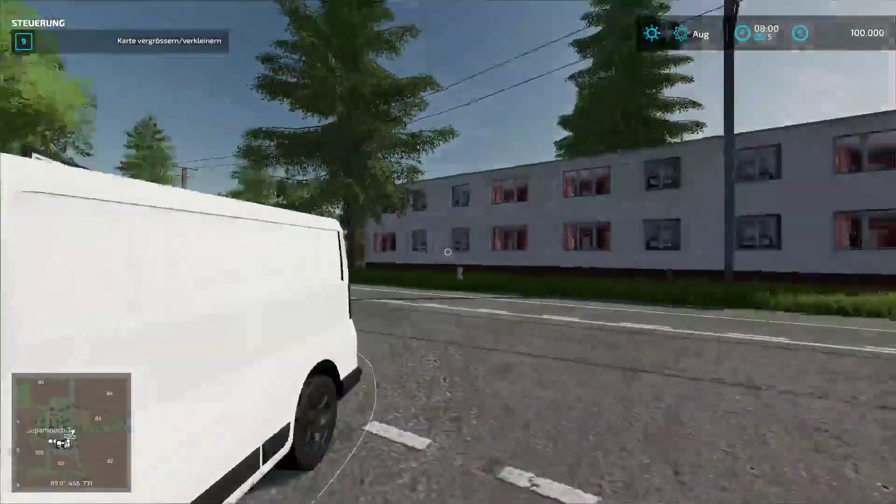